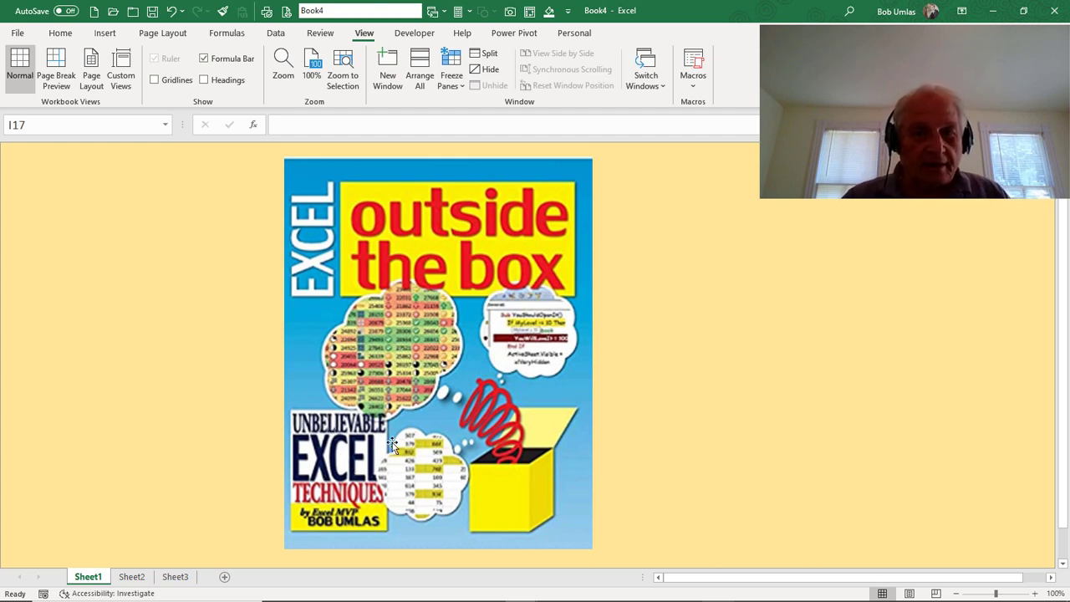
# - Switch to the tip.xlsm workbook and inspect cells M17 and M20 on the Data sheet
pyautogui.click(445, 14)
pyautogui.click(452, 54)
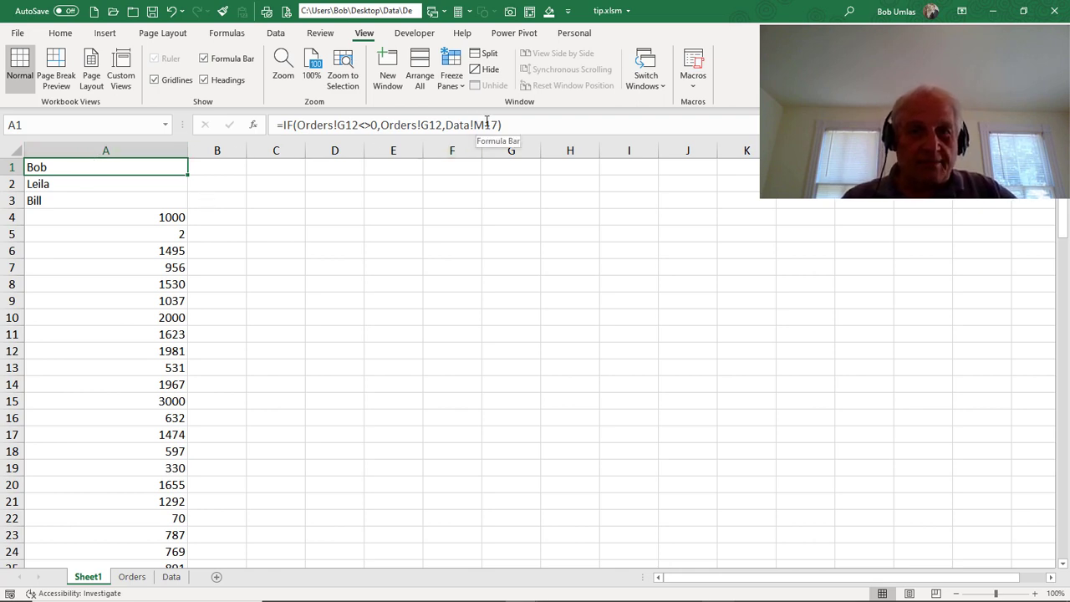
pyautogui.click(173, 578)
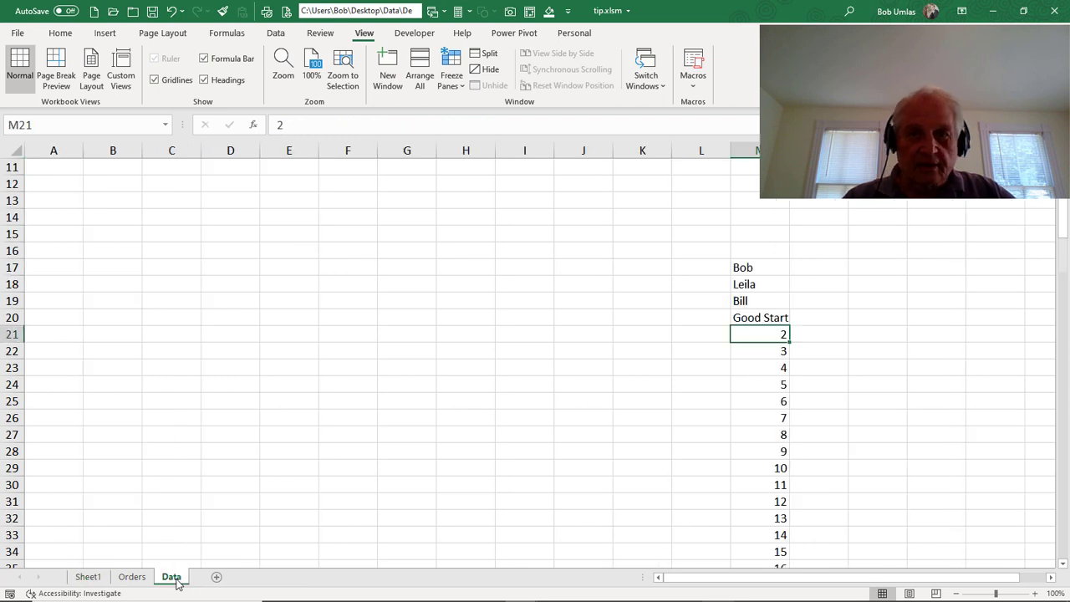
pyautogui.click(745, 264)
pyautogui.click(752, 318)
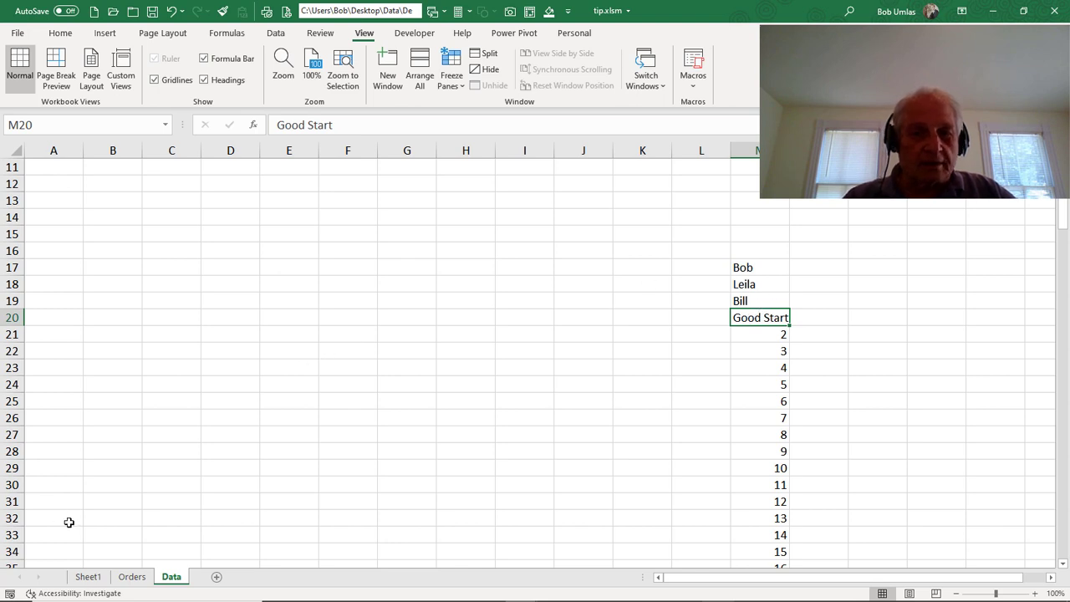
# - Return to Sheet1, check cells A2 and A3, and show the sheet's formulas instead of their values
pyautogui.click(88, 577)
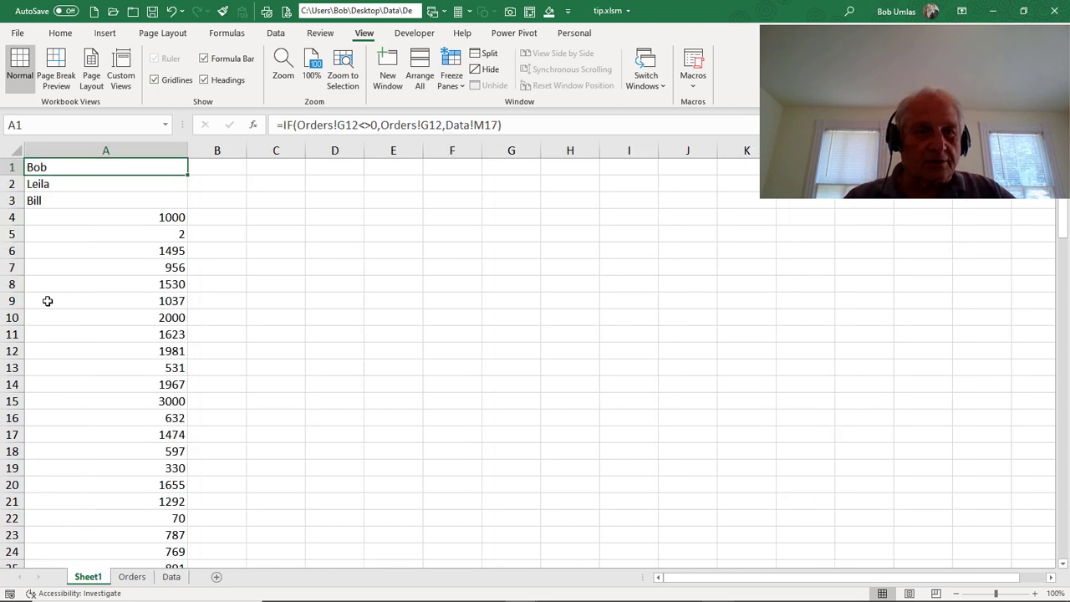
pyautogui.click(105, 183)
pyautogui.click(121, 201)
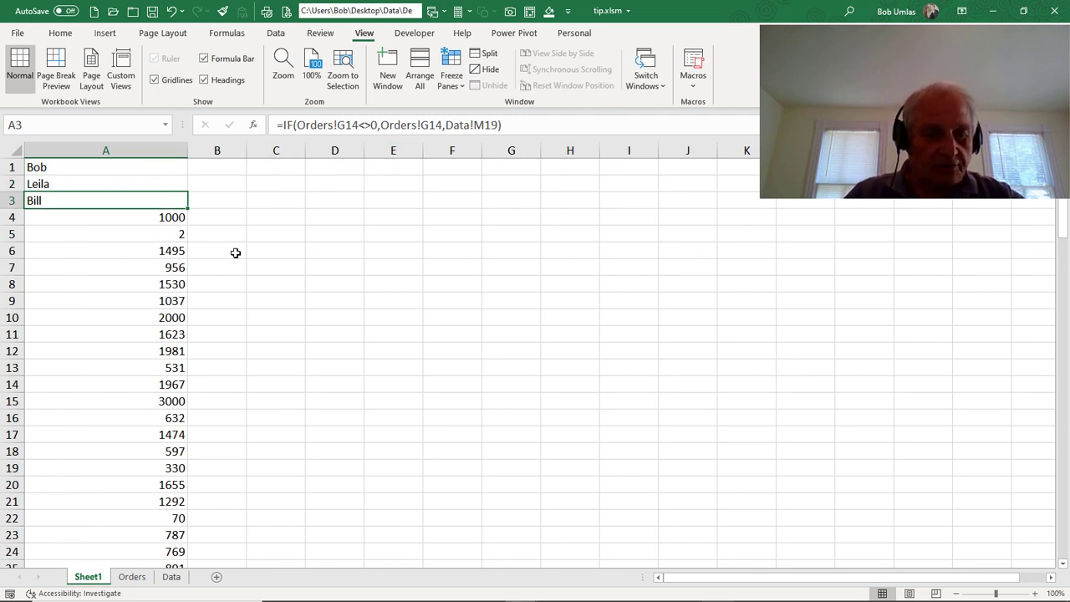
pyautogui.hotkey('ctrl', '`')
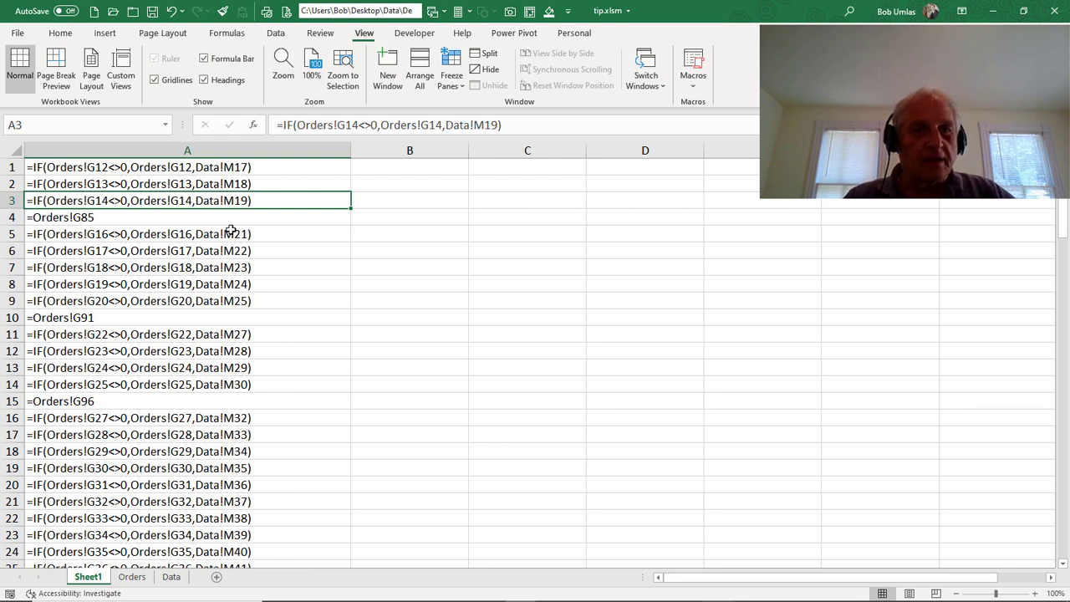
# - Compare the formulas in A1:A10 of Sheet1, checking the IF formulas against the direct Orders references in A4 and A10
pyautogui.click(244, 172)
pyautogui.click(247, 184)
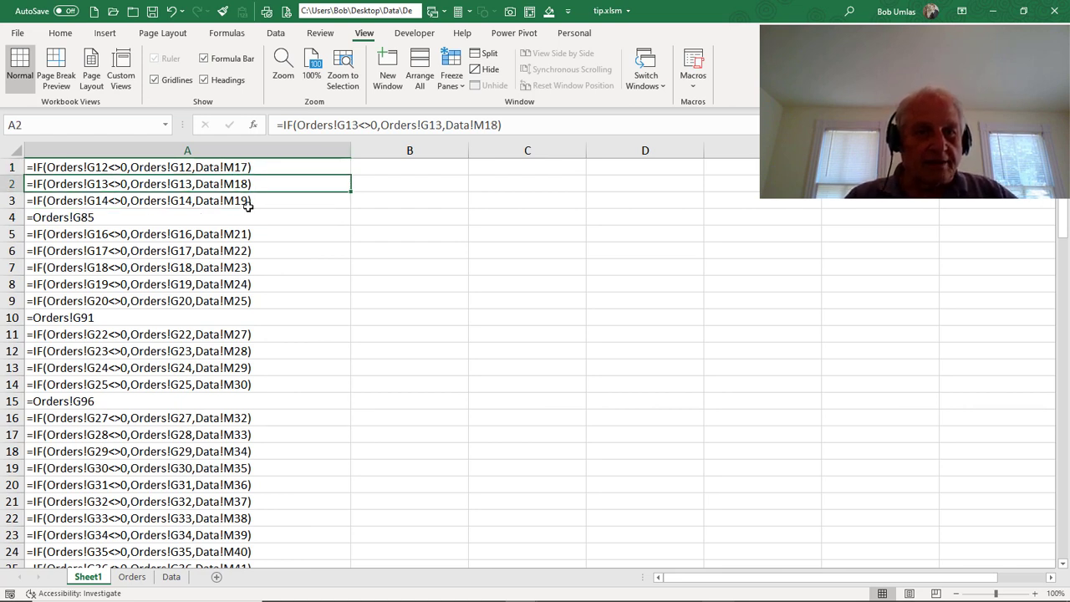
pyautogui.click(247, 204)
pyautogui.moveTo(119, 220); pyautogui.dragTo(401, 220)
pyautogui.moveTo(249, 236); pyautogui.dragTo(416, 320)
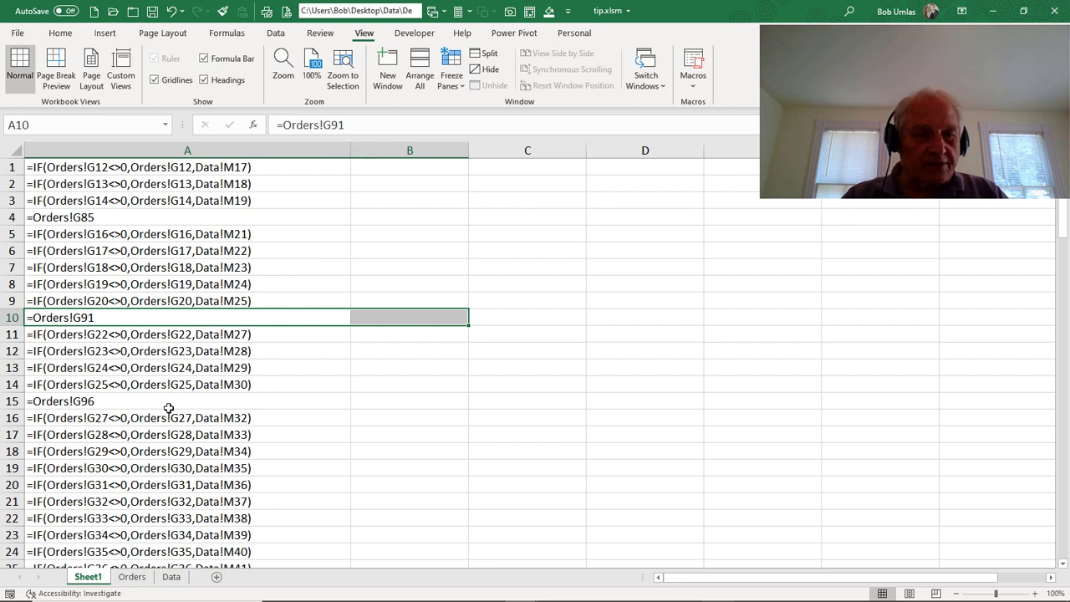
pyautogui.click(99, 320)
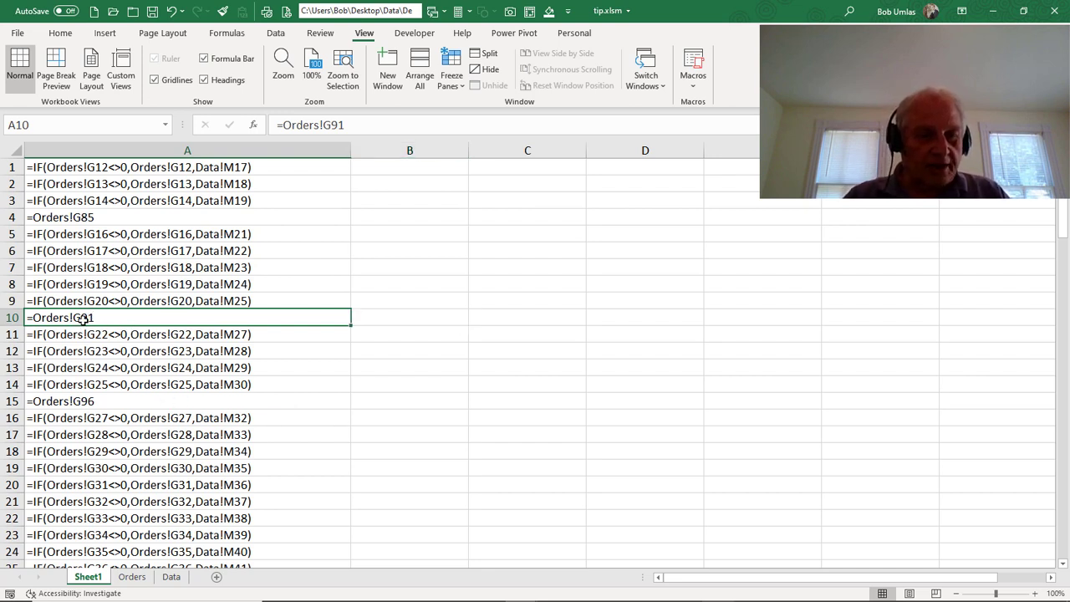
pyautogui.click(244, 169)
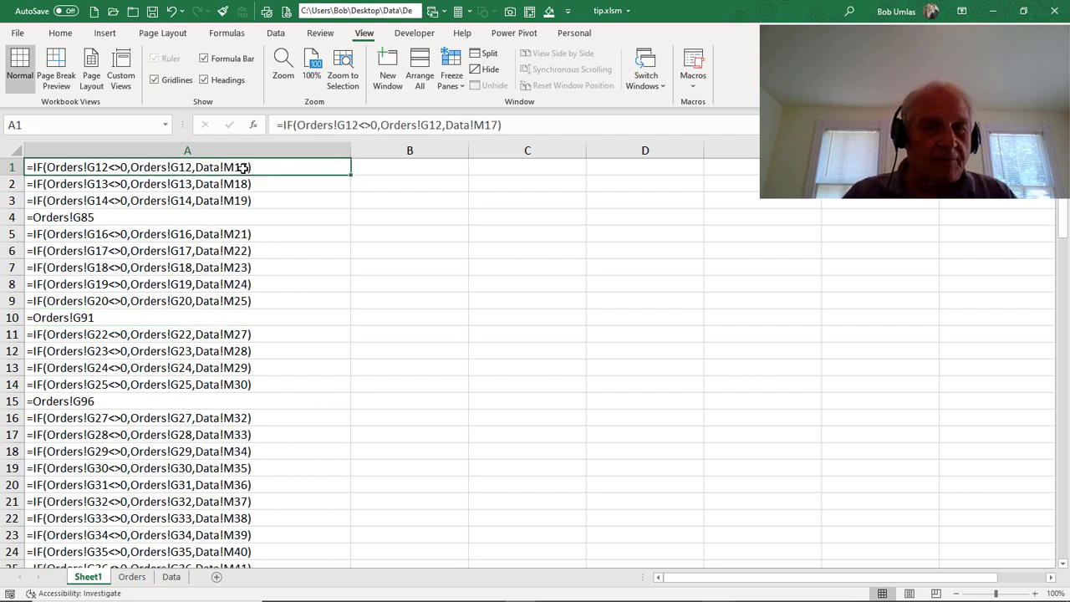
pyautogui.click(244, 183)
pyautogui.click(241, 202)
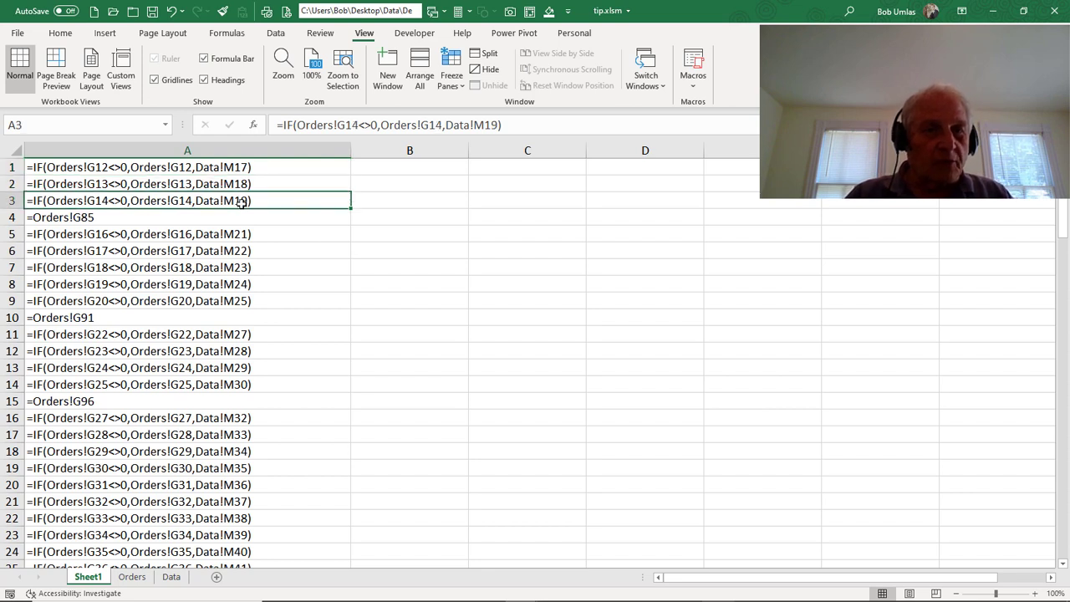
pyautogui.click(137, 219)
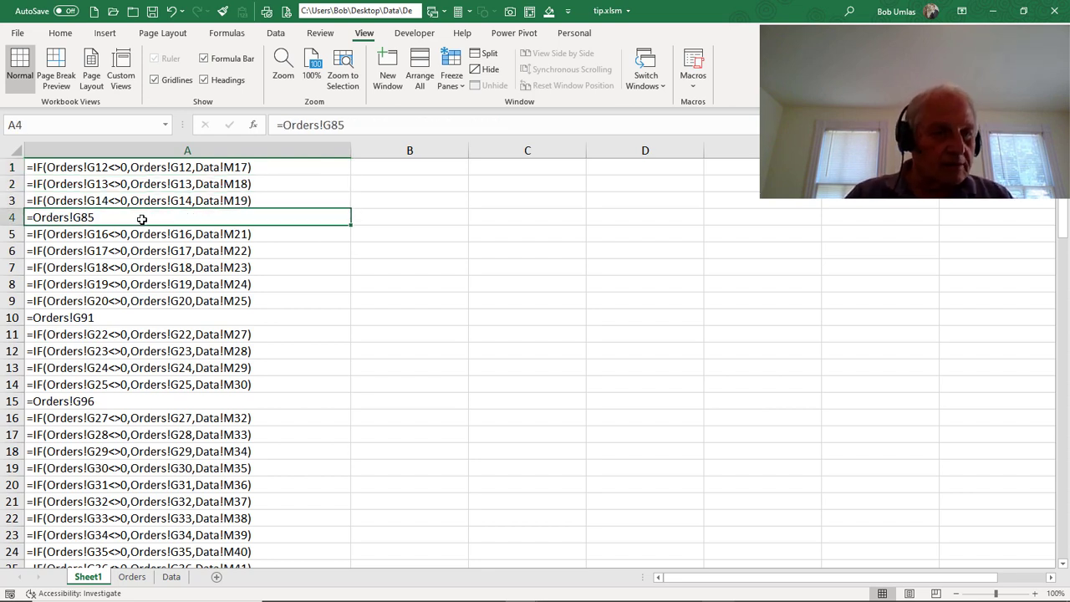
pyautogui.click(238, 234)
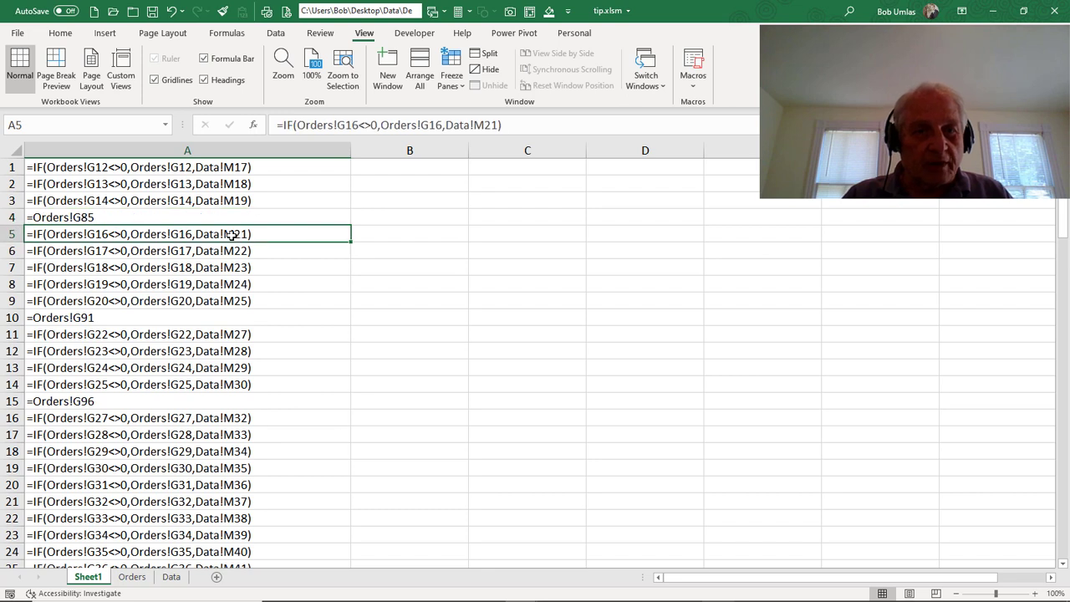
pyautogui.click(115, 324)
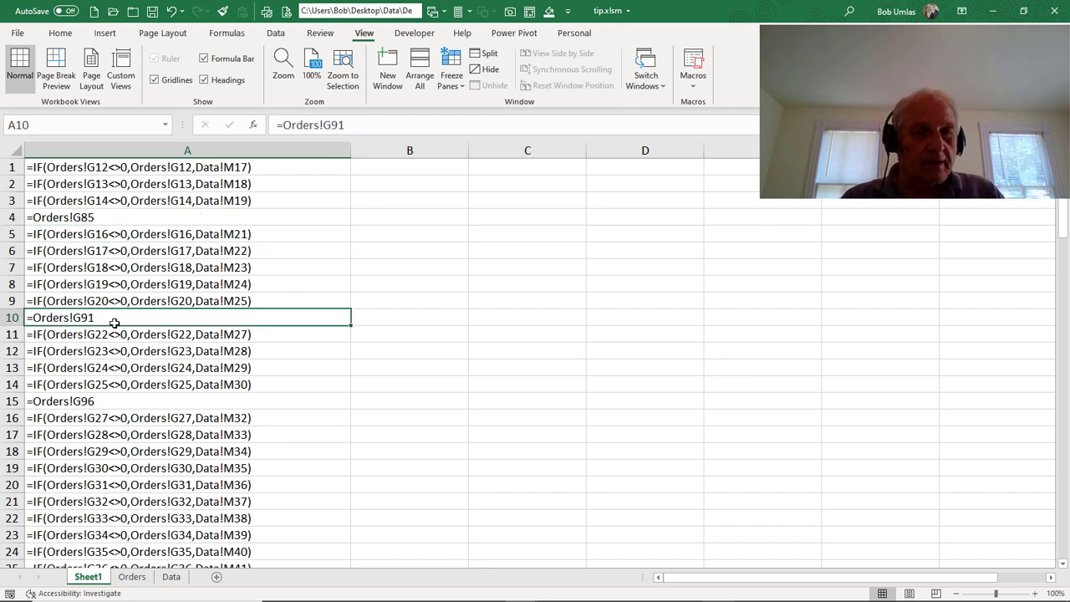
pyautogui.click(225, 168)
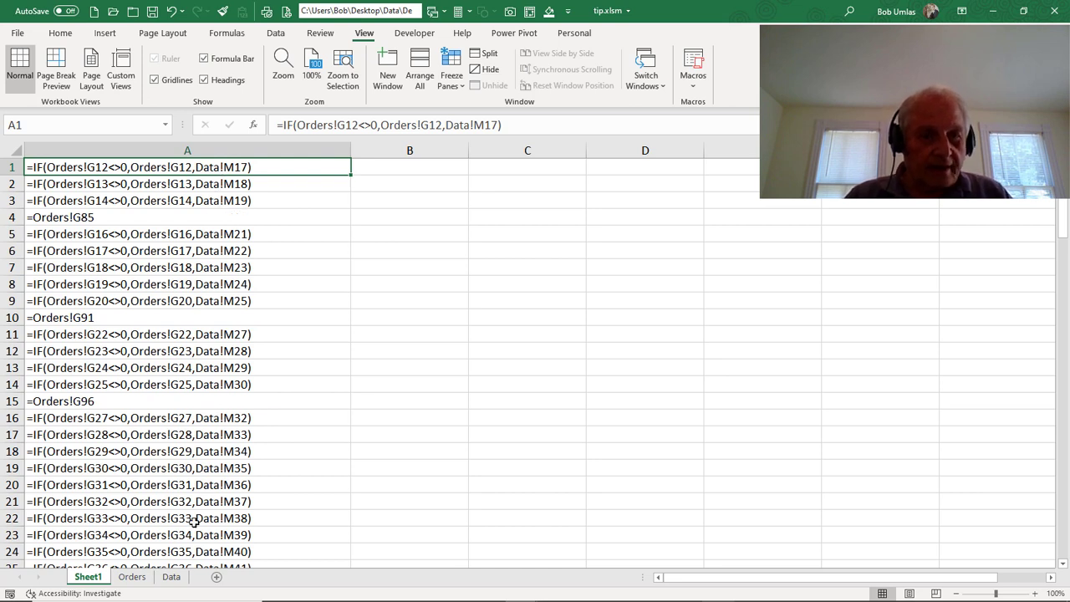
# - Insert three cells at M13:M15 on the Data sheet, shifting the existing cells down
pyautogui.click(171, 576)
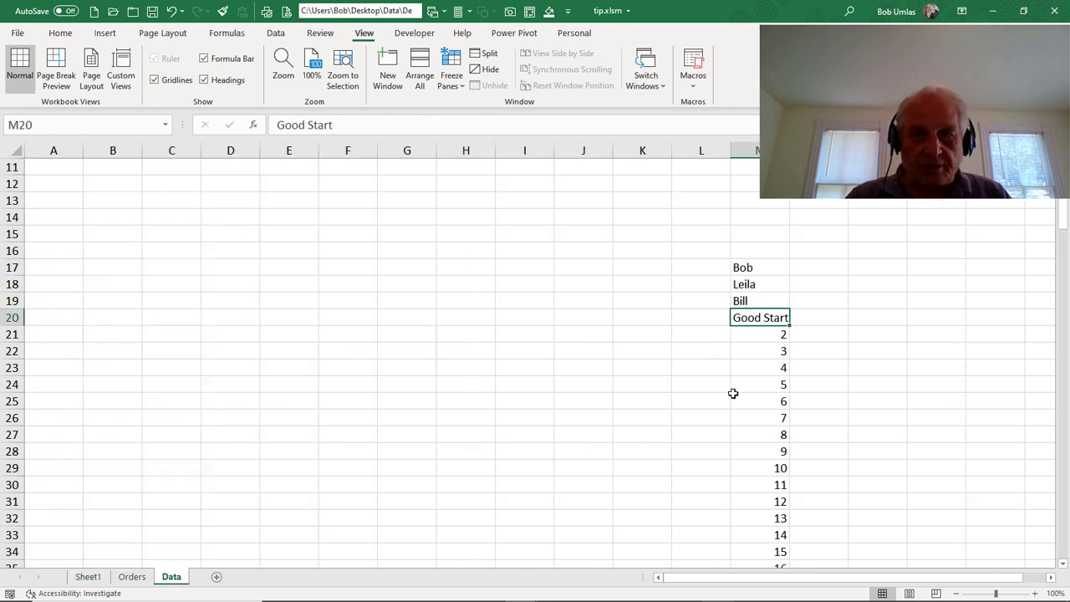
pyautogui.moveTo(758, 202); pyautogui.dragTo(761, 238)
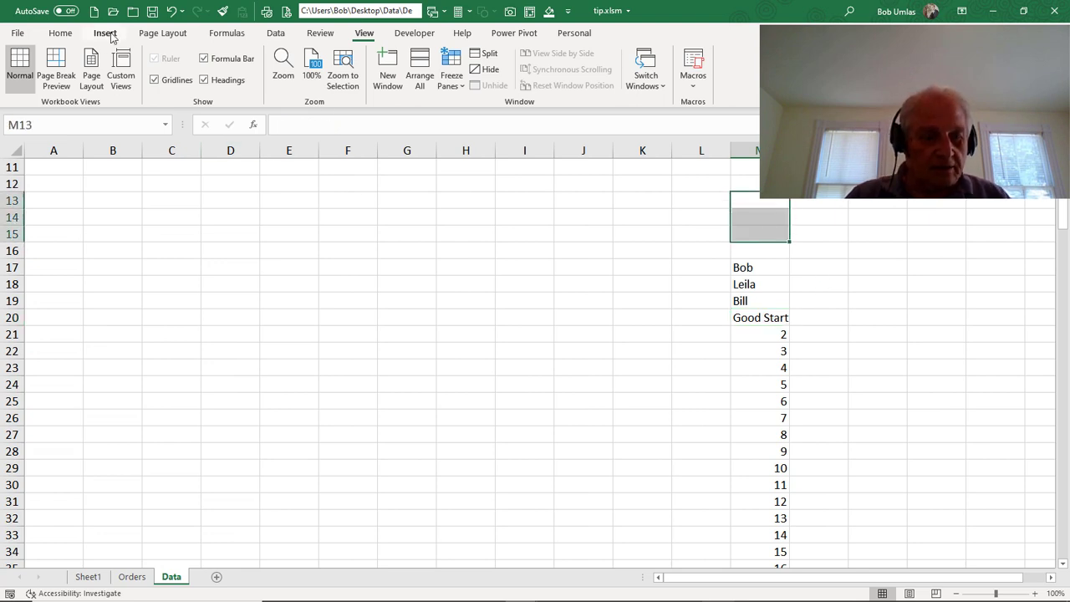
pyautogui.hotkey('ctrl', 'shift', '+')
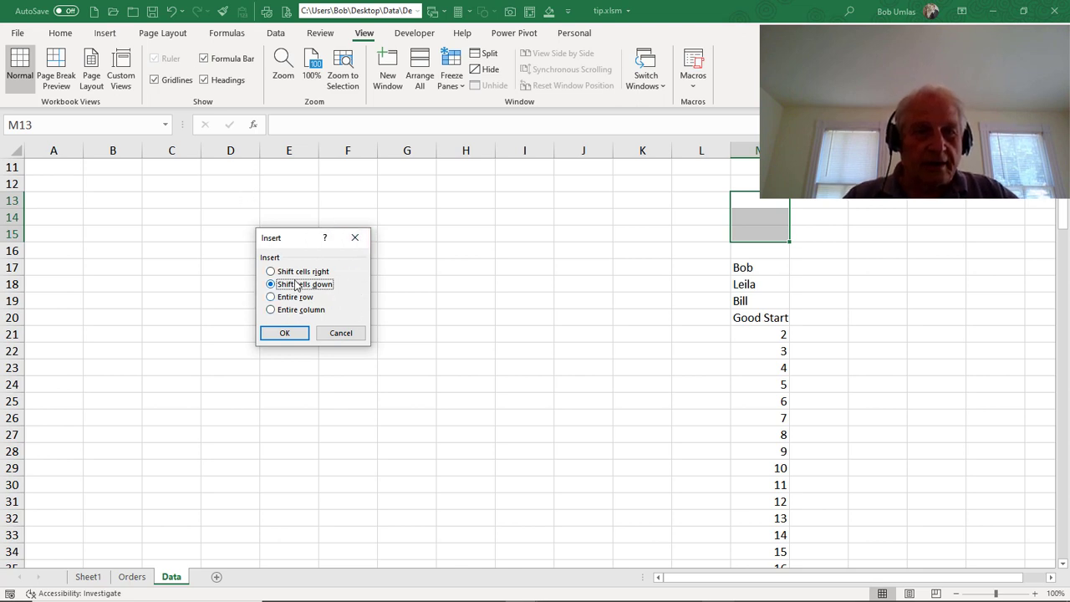
pyautogui.click(288, 335)
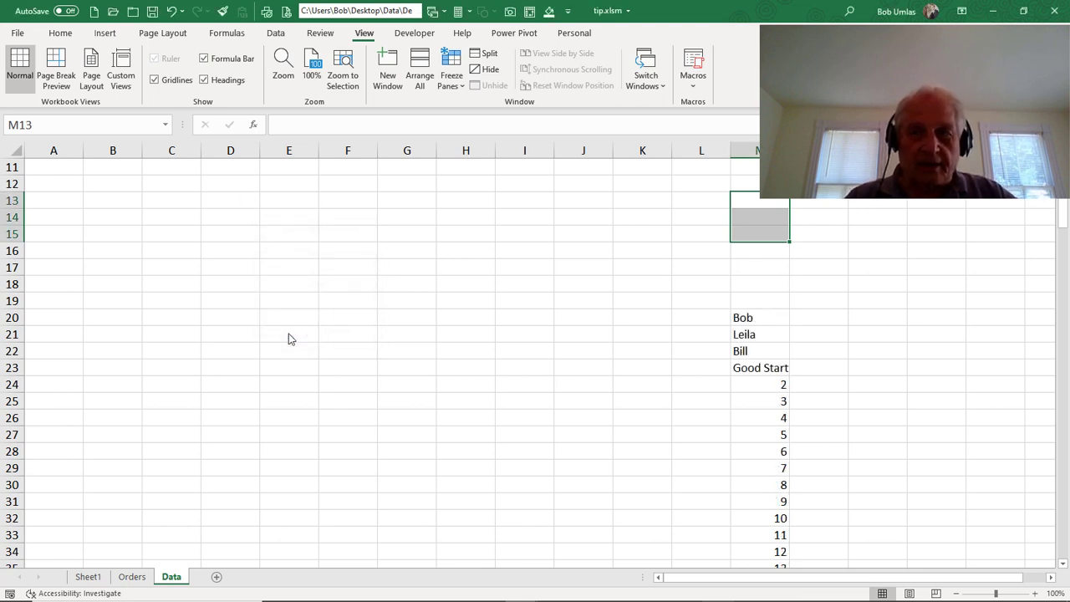
# - Check how Sheet1's column A references the Data sheet, switching to values and back to formulas
pyautogui.click(88, 577)
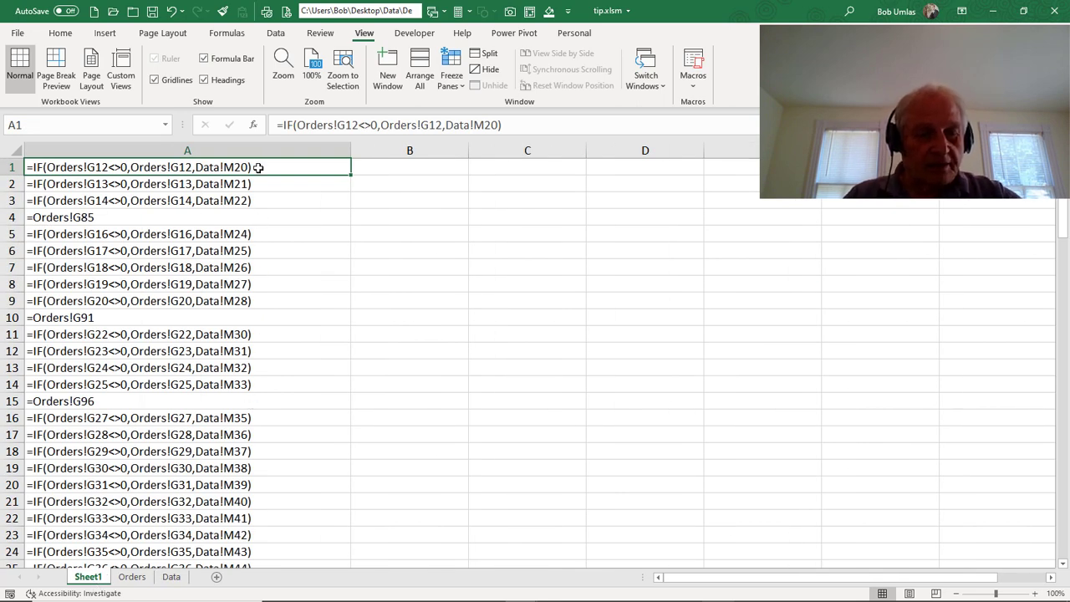
pyautogui.hotkey('ctrl', '`')
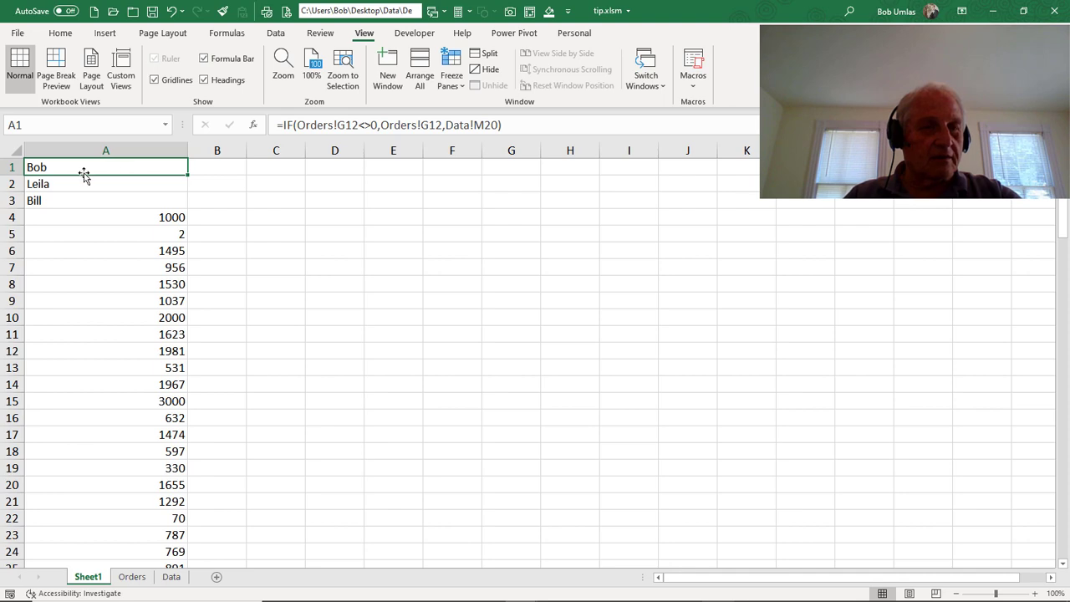
pyautogui.hotkey('ctrl', '`')
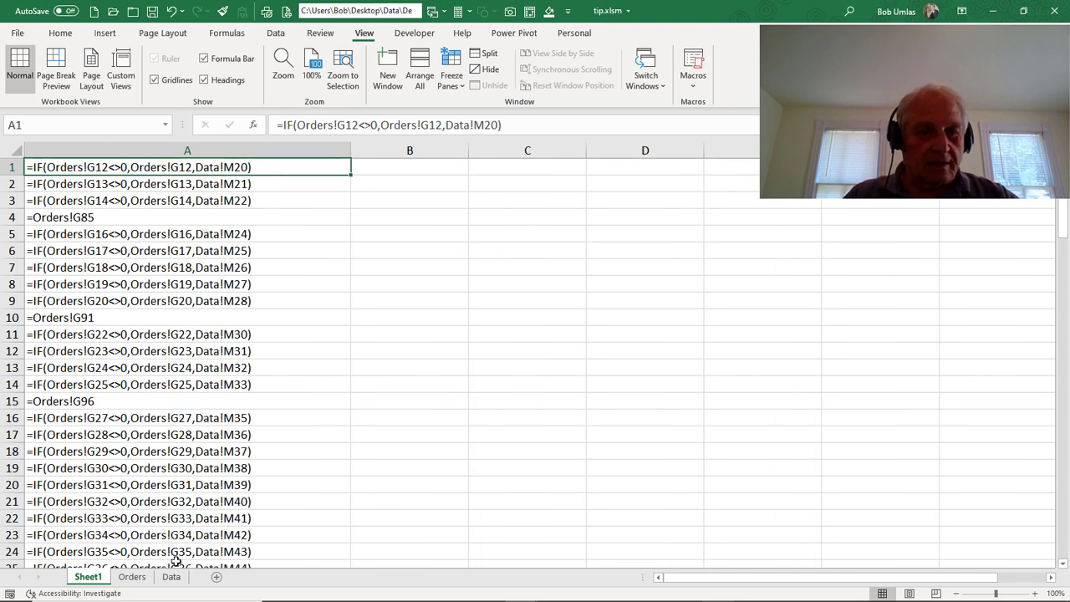
# - Undo the cell insertion on the Data sheet, inspect cell M20 and return to Sheet1
pyautogui.click(170, 576)
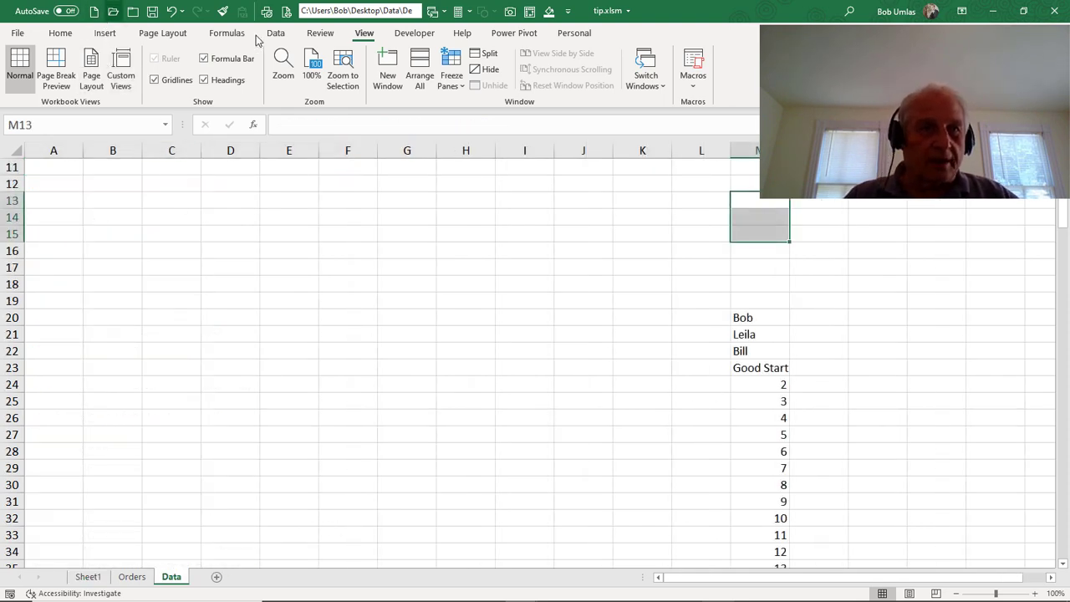
pyautogui.click(172, 11)
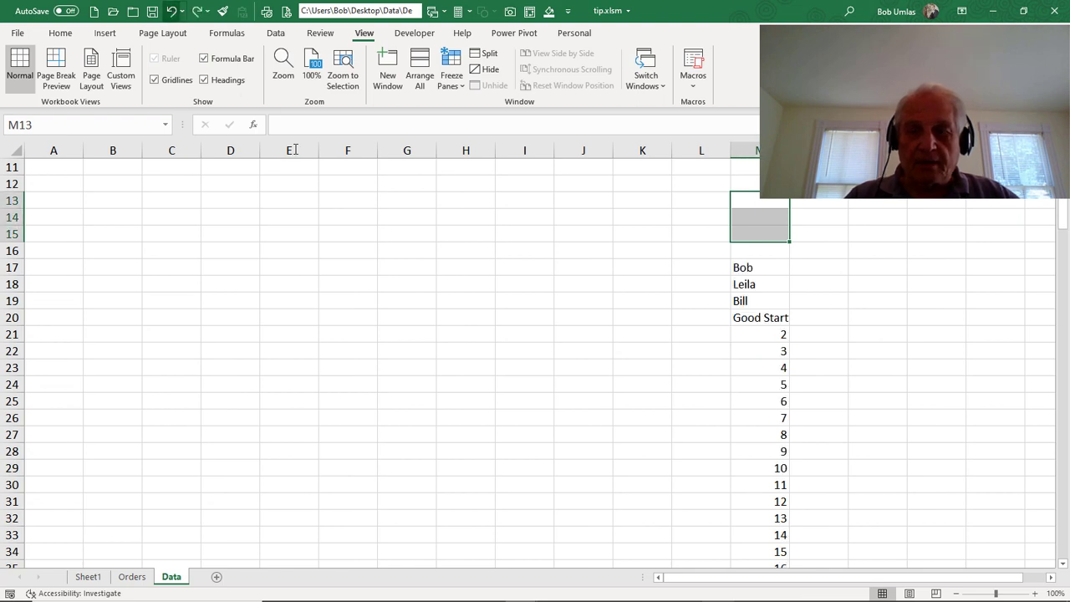
pyautogui.click(13, 318)
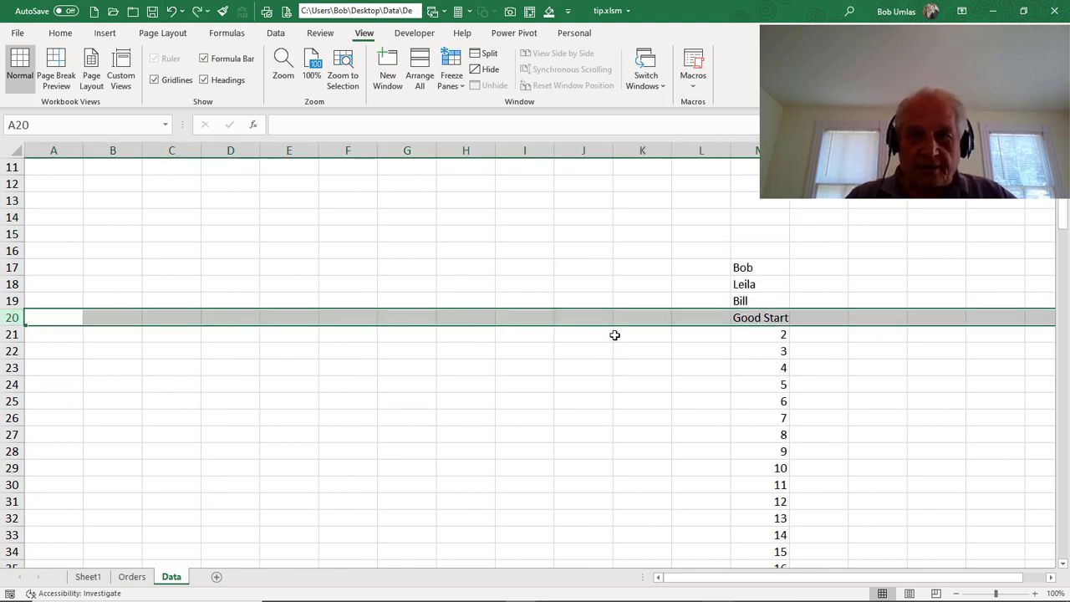
pyautogui.click(764, 318)
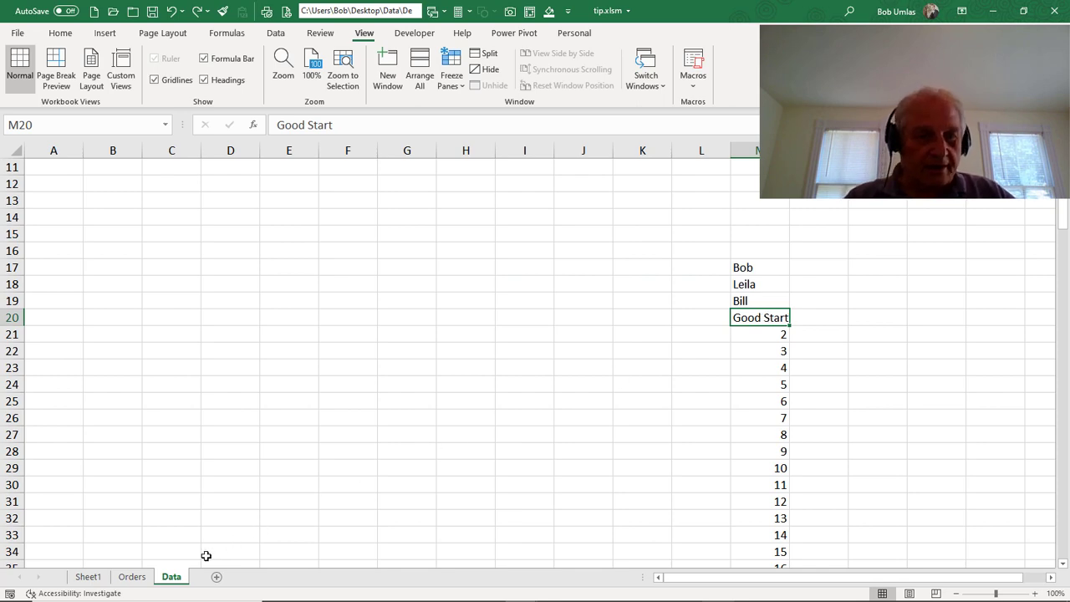
pyautogui.click(88, 577)
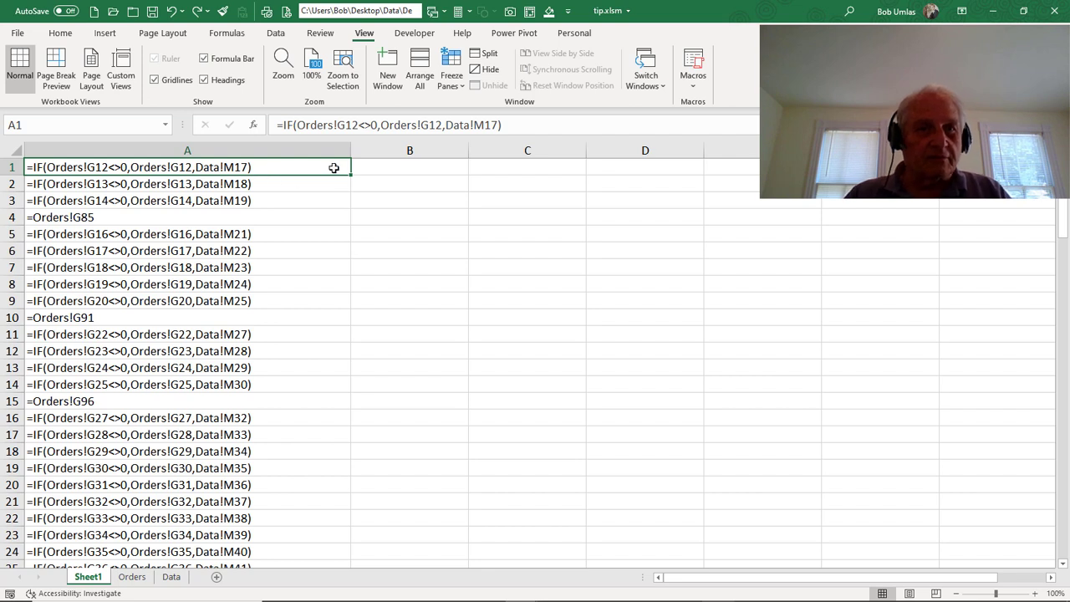
pyautogui.click(61, 33)
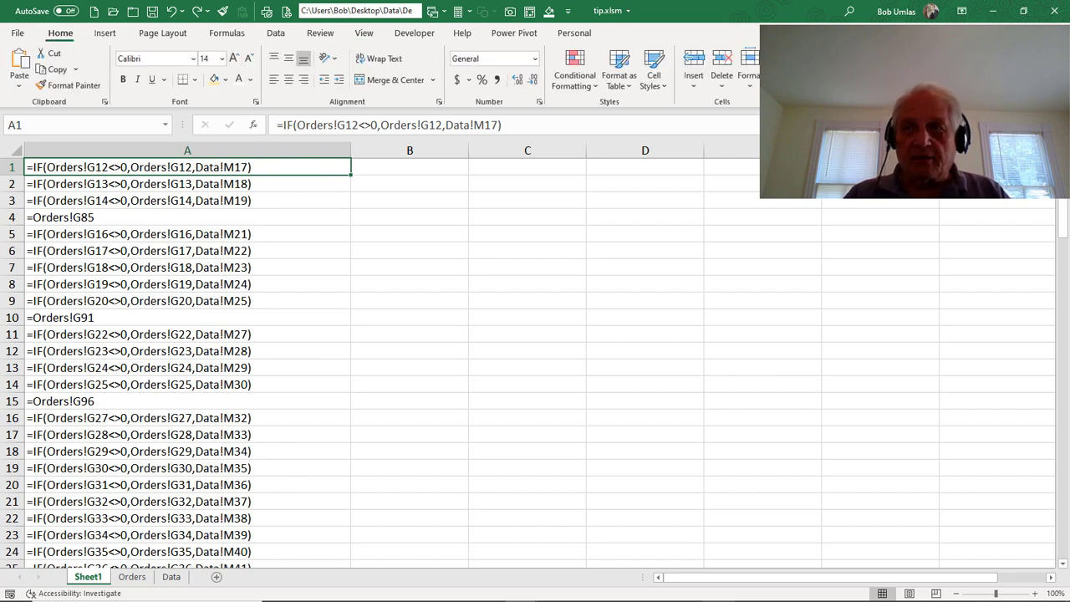
pyautogui.click(886, 72)
pyautogui.click(911, 123)
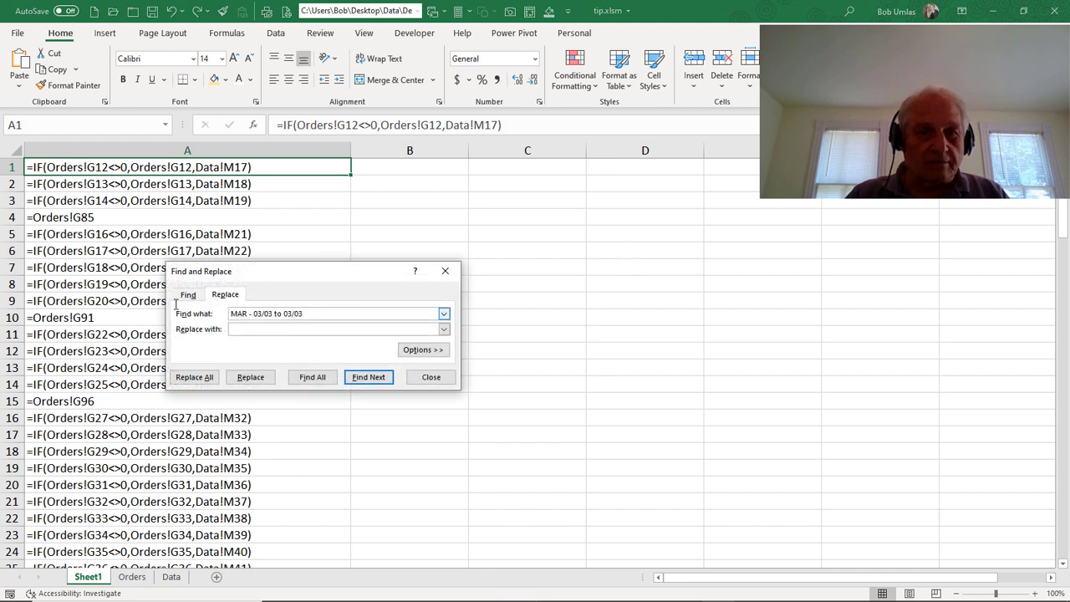
pyautogui.press('Delete')
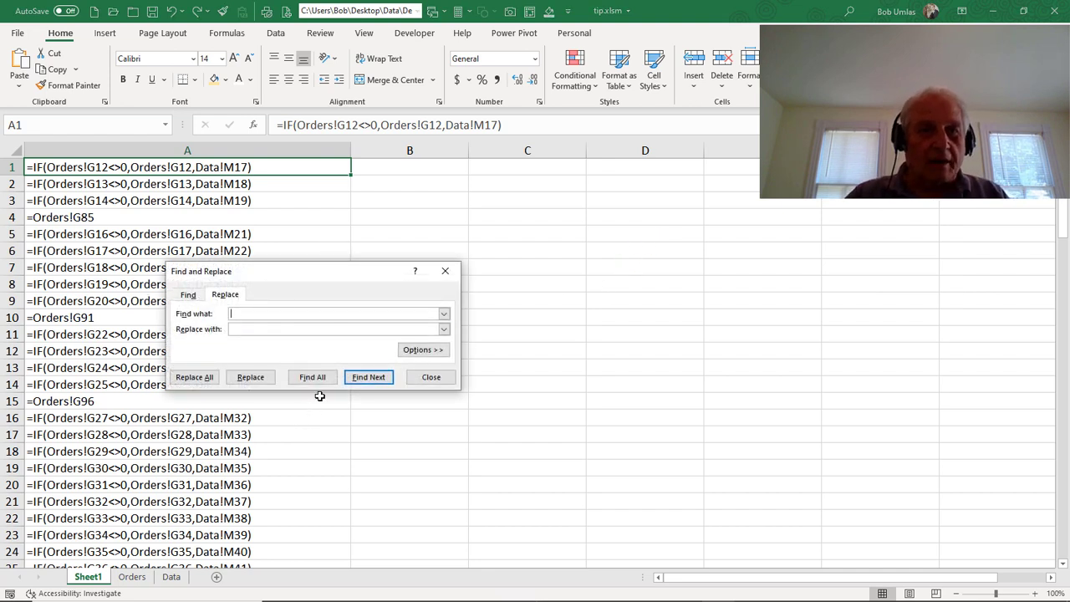
pyautogui.moveTo(296, 270); pyautogui.dragTo(456, 207)
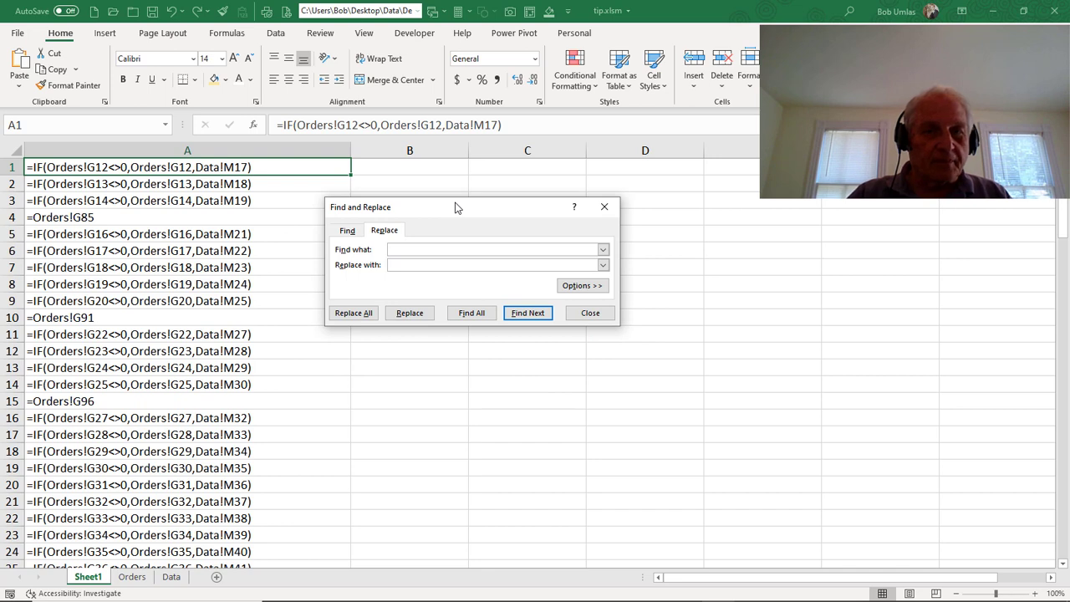
pyautogui.click(589, 315)
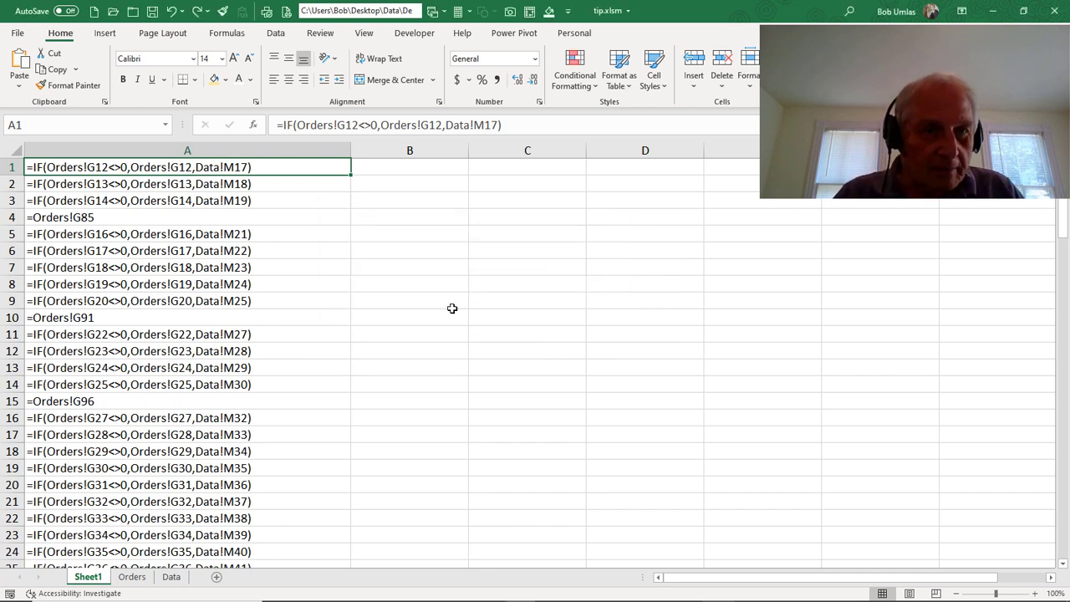
# - Turn on the R1C1 reference style in the formula options
pyautogui.click(32, 35)
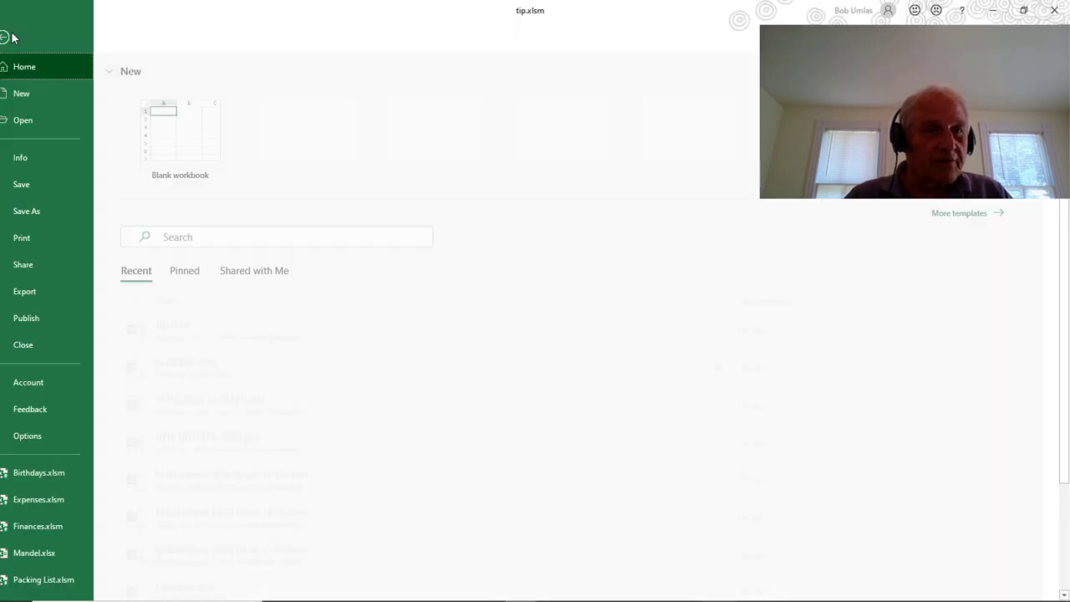
pyautogui.click(33, 436)
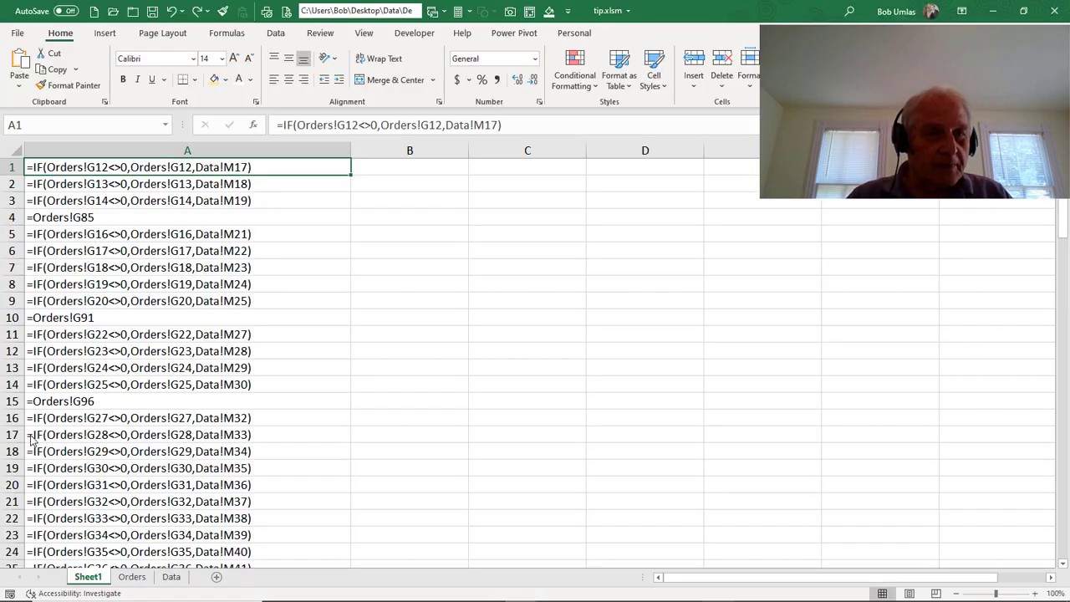
pyautogui.click(284, 127)
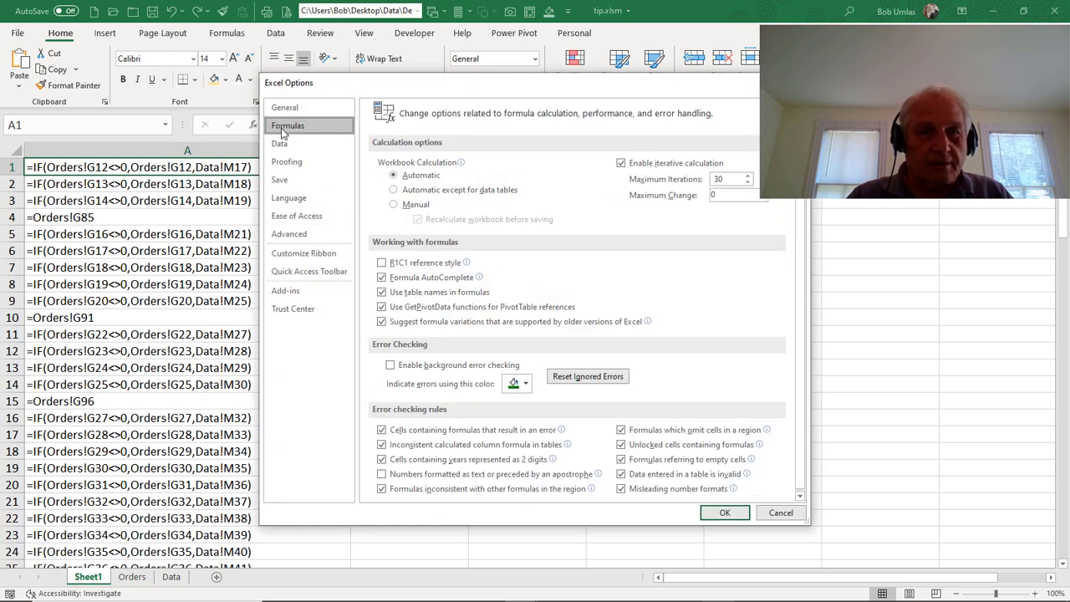
pyautogui.click(382, 263)
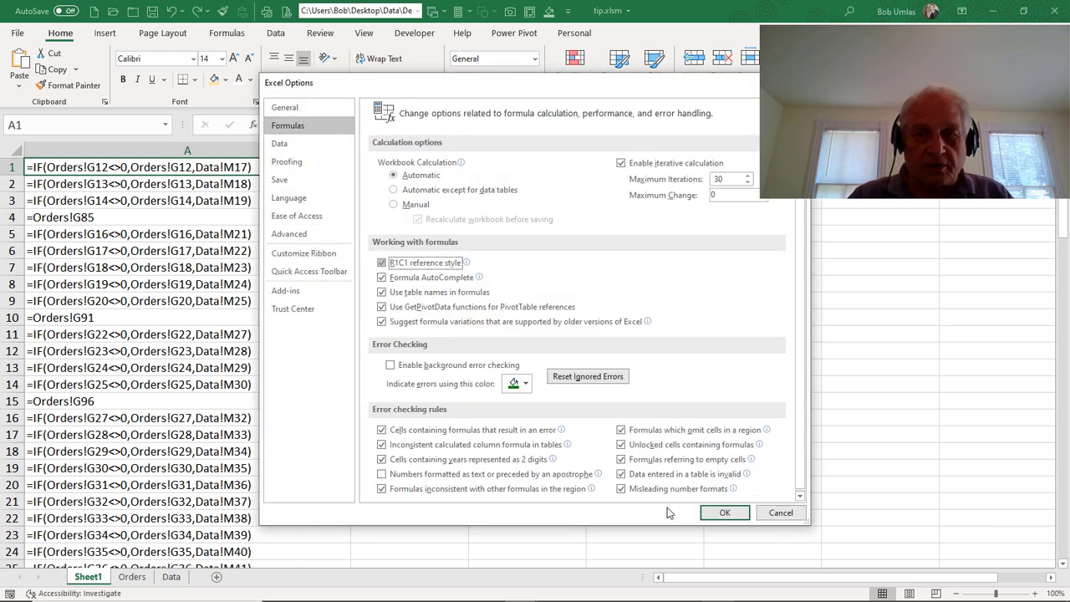
pyautogui.click(726, 513)
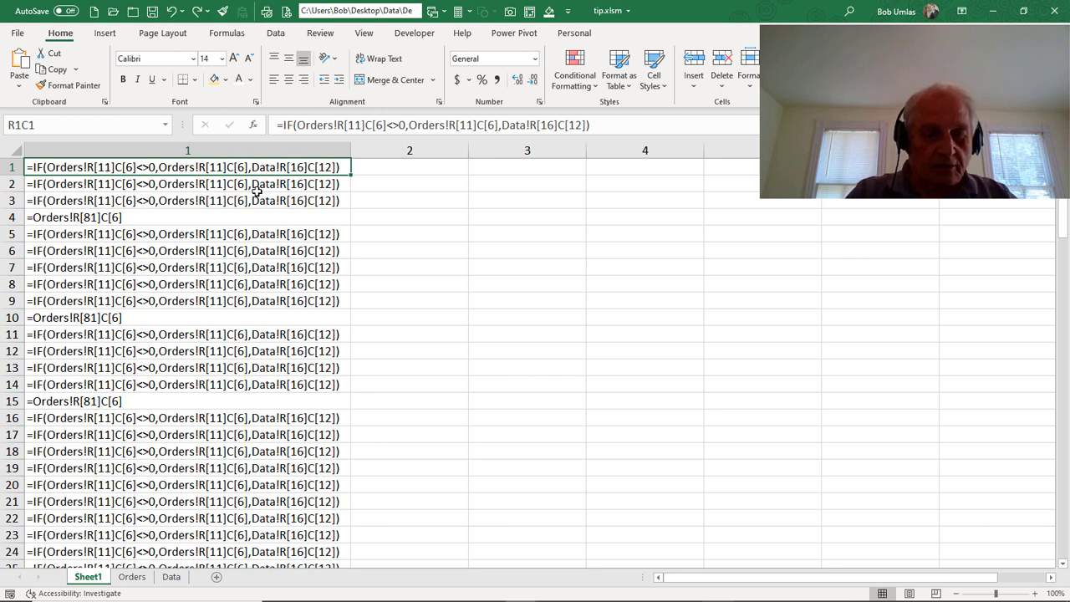
# - Replace all occurrences of [16] with [19] in Sheet1's formulas, with matching of entire cell contents turned off
pyautogui.hotkey('ctrl', 'h')
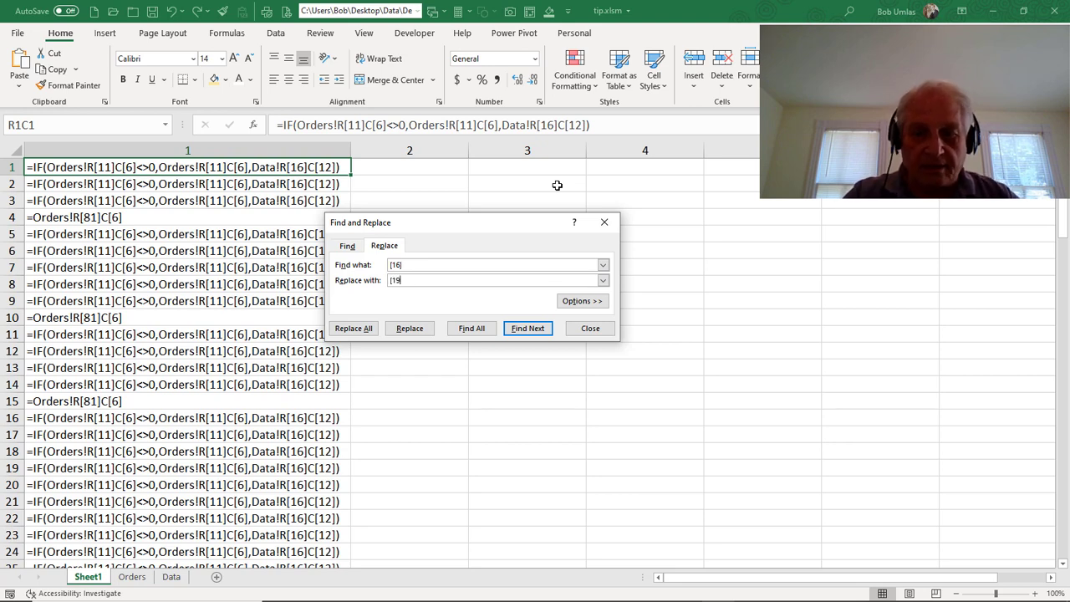
pyautogui.click(365, 329)
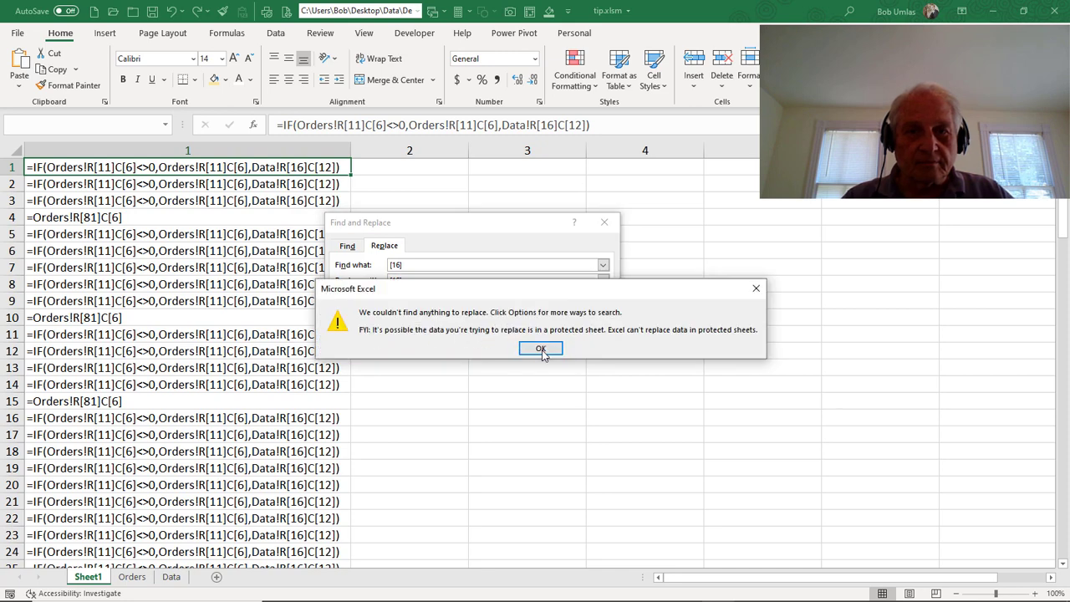
pyautogui.click(540, 349)
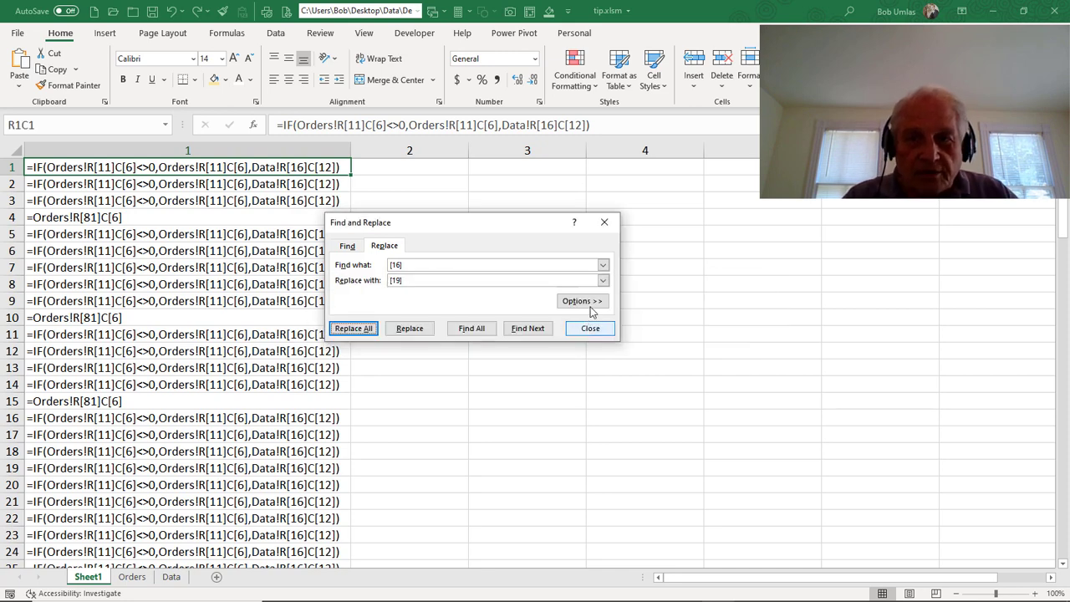
pyautogui.click(589, 301)
pyautogui.click(442, 314)
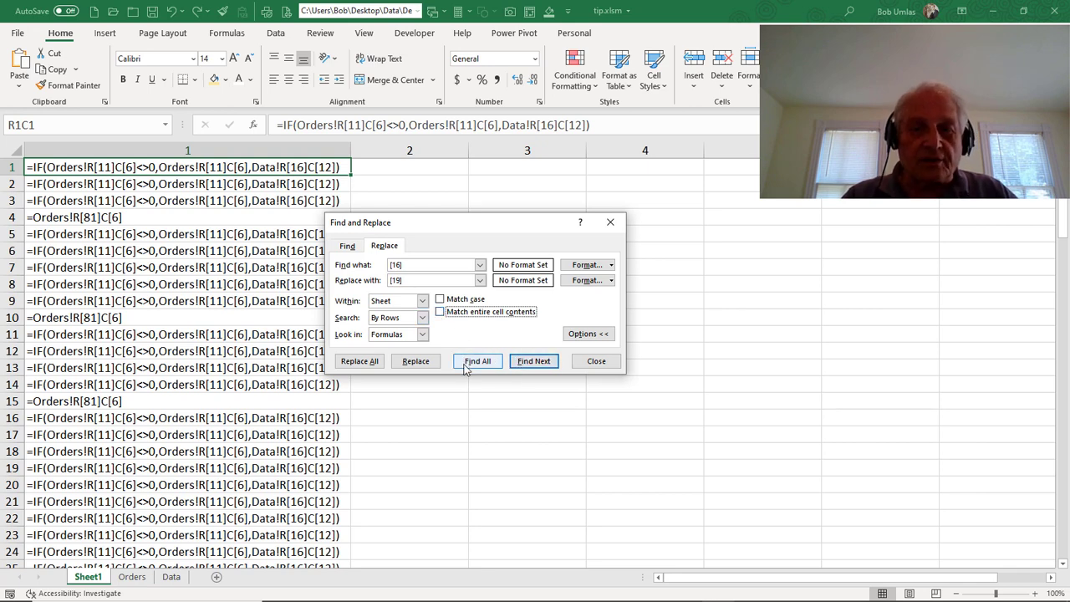
pyautogui.click(360, 361)
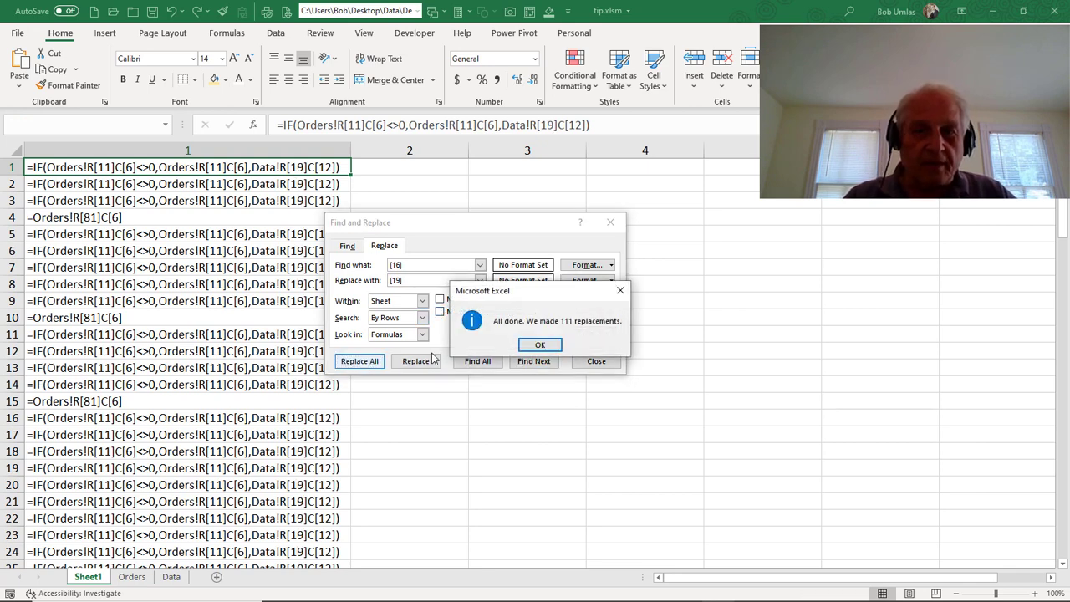
pyautogui.click(540, 345)
pyautogui.click(596, 361)
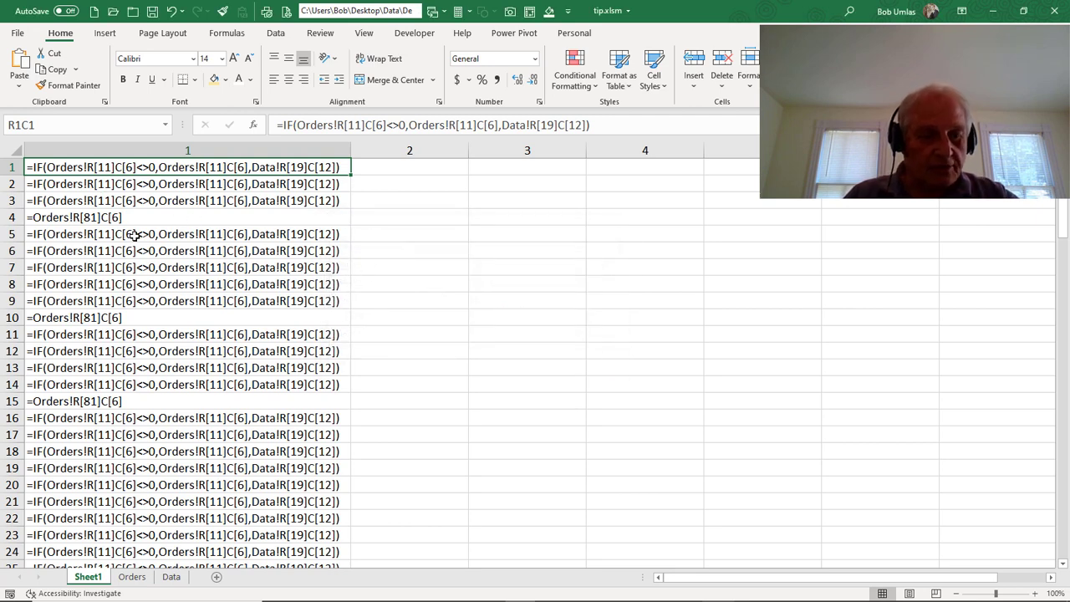
# - Switch Sheet1 to showing values and turn off the R1C1 reference style in the formula options
pyautogui.hotkey('ctrl', '`')
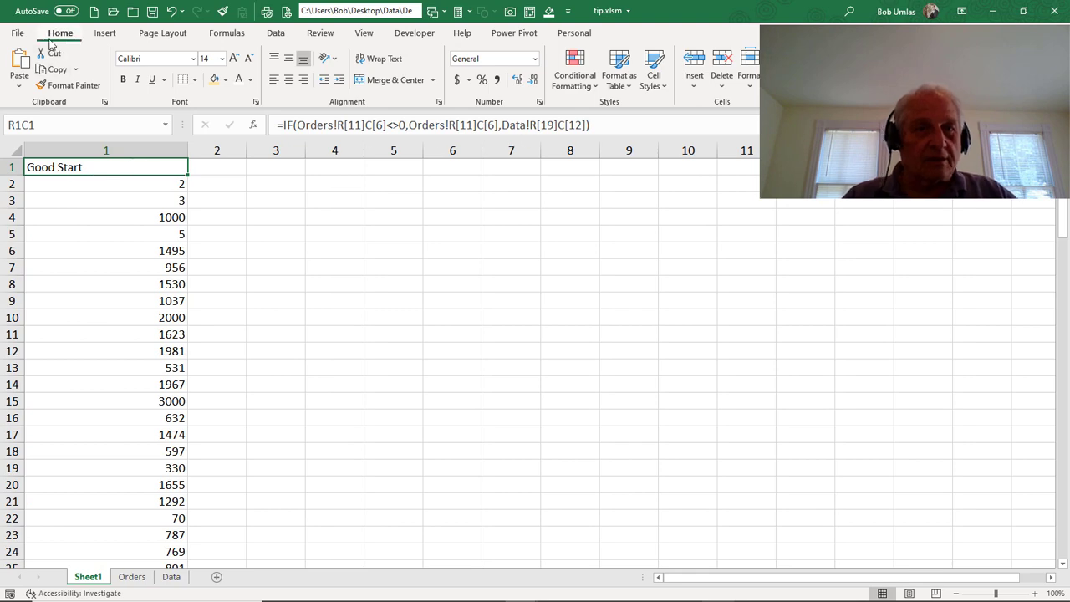
pyautogui.click(17, 33)
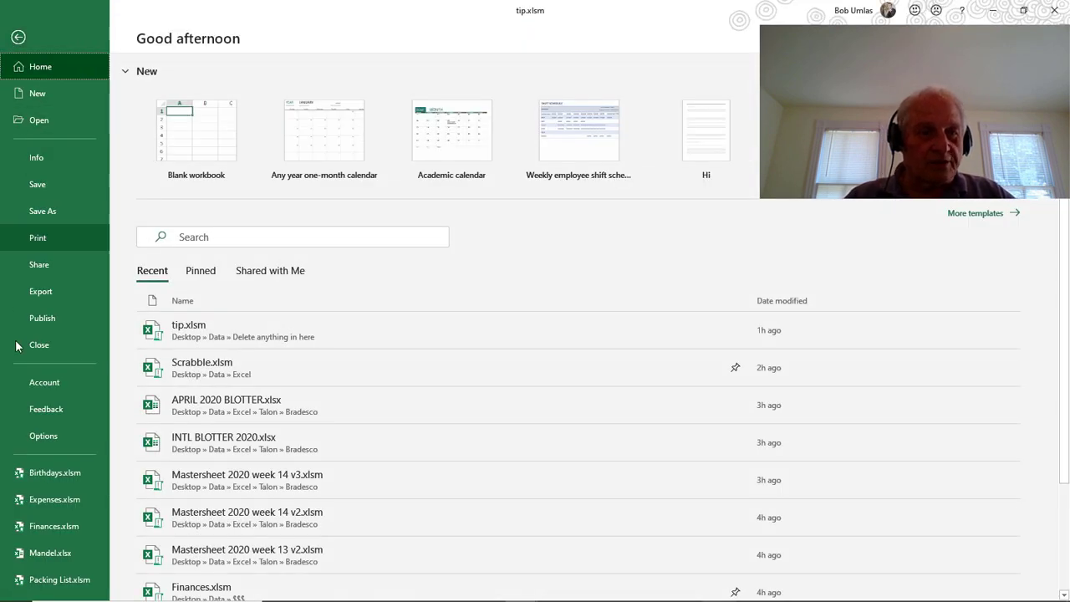
pyautogui.click(35, 437)
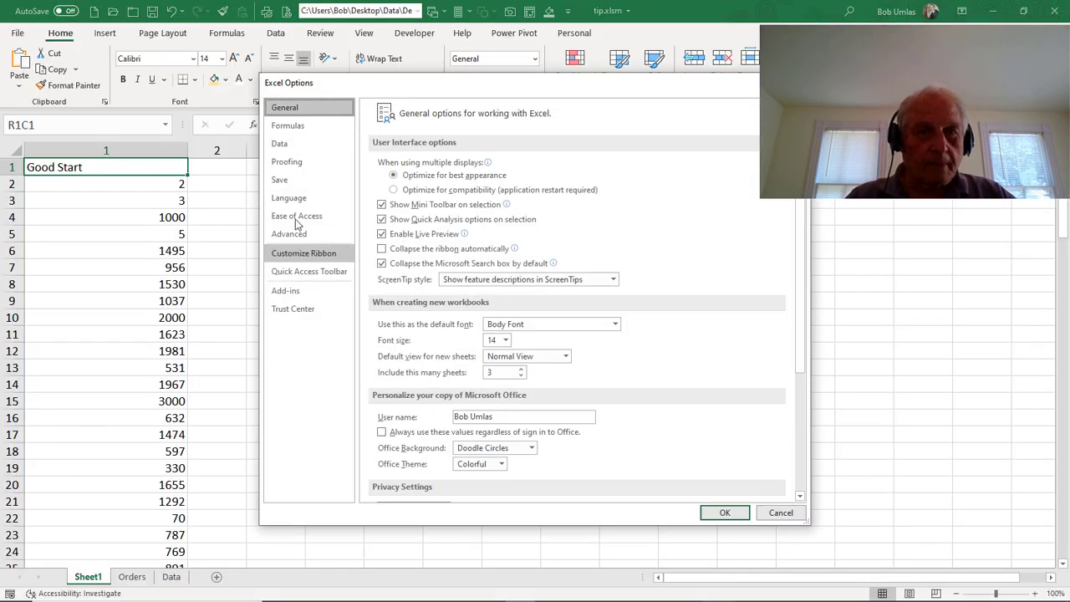
pyautogui.click(286, 127)
pyautogui.click(382, 263)
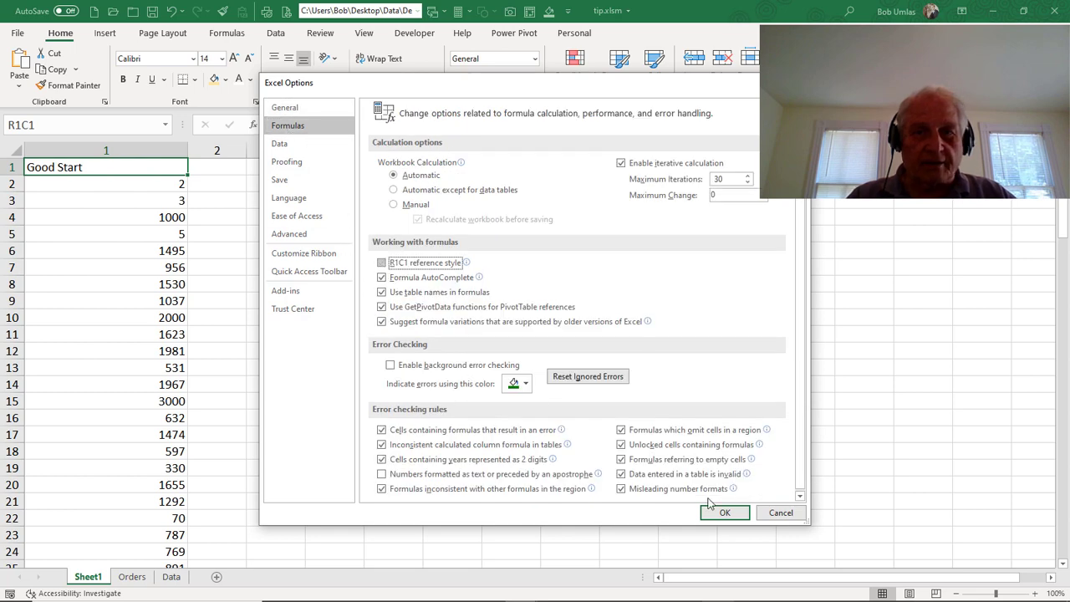
pyautogui.click(718, 513)
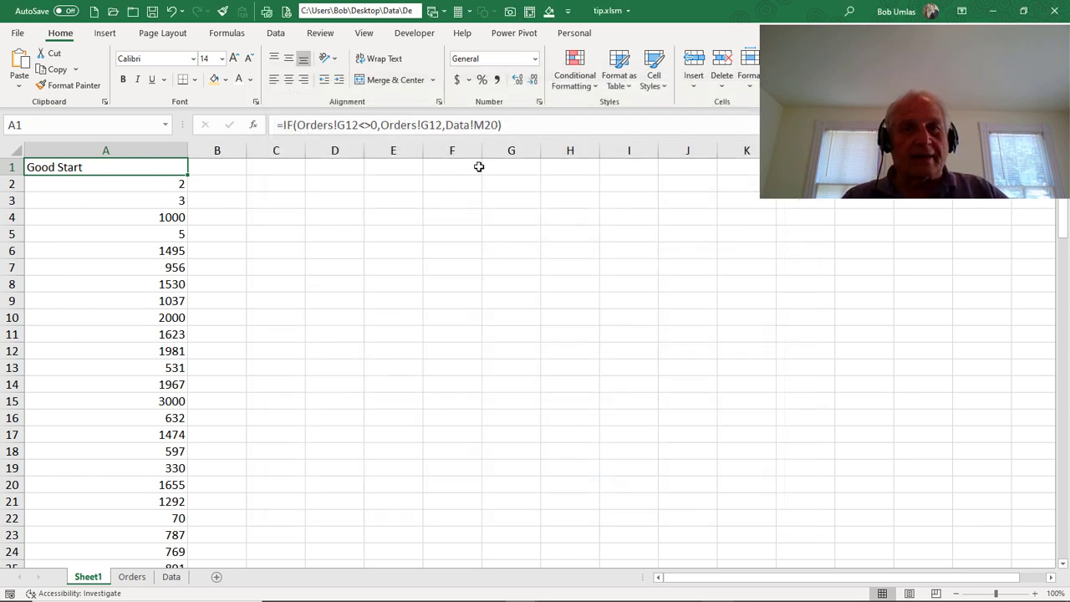
# - Show Sheet1's formulas, undo the replacement of the Data row offsets, and compare the formulas with their values
pyautogui.hotkey('ctrl', '`')
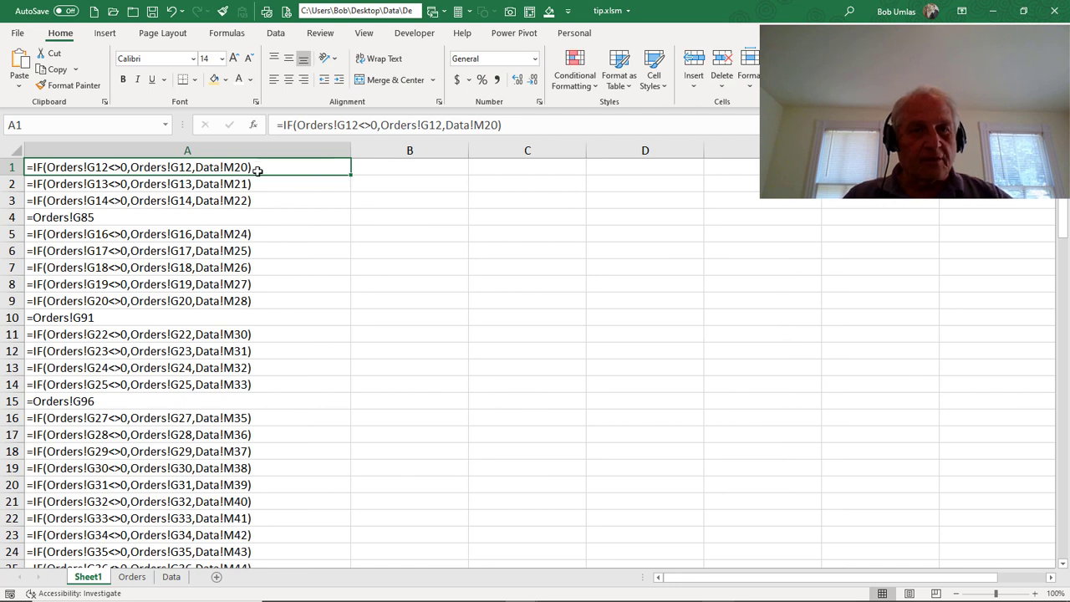
pyautogui.click(67, 218)
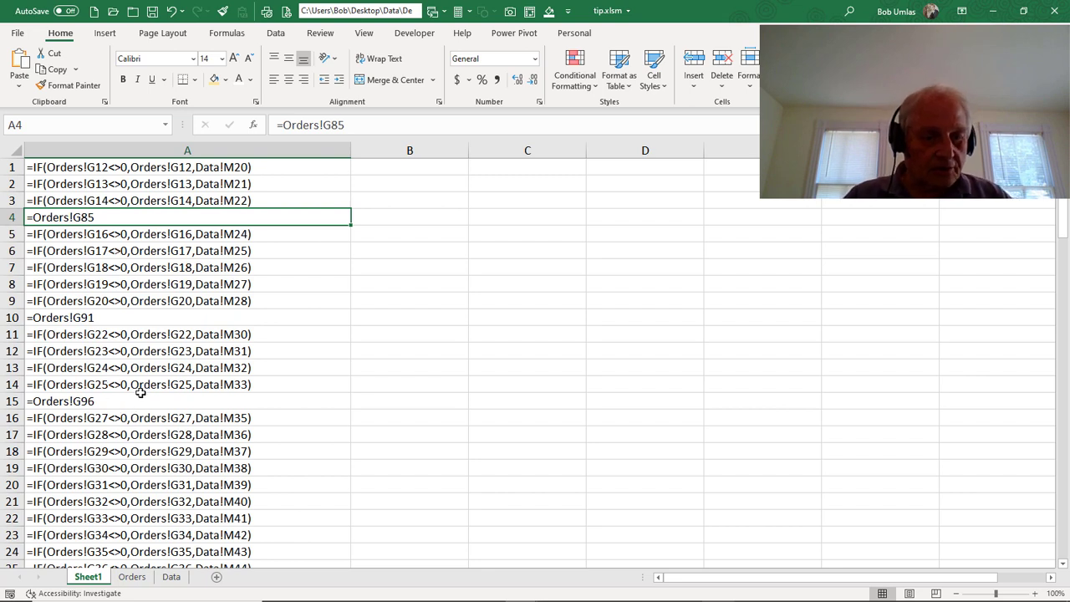
pyautogui.hotkey('ctrl', 'z')
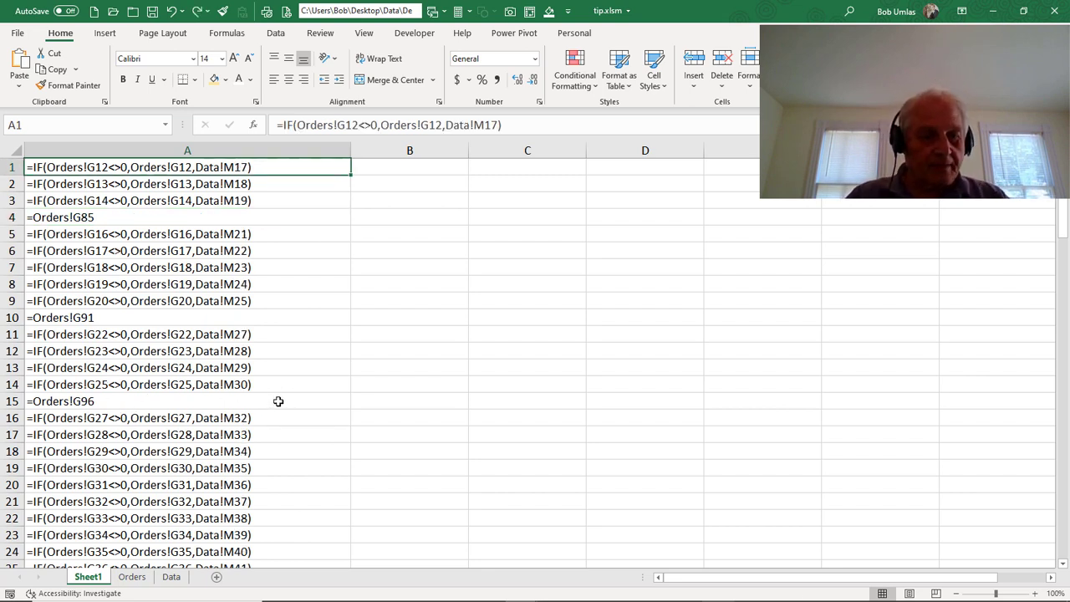
pyautogui.hotkey('ctrl', '`')
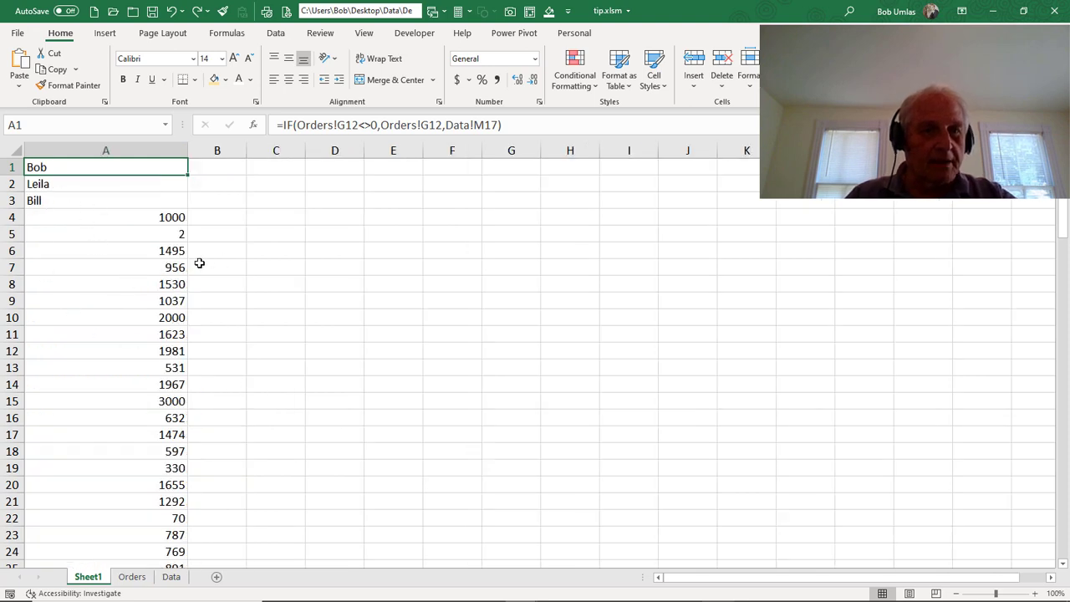
pyautogui.hotkey('ctrl', '`')
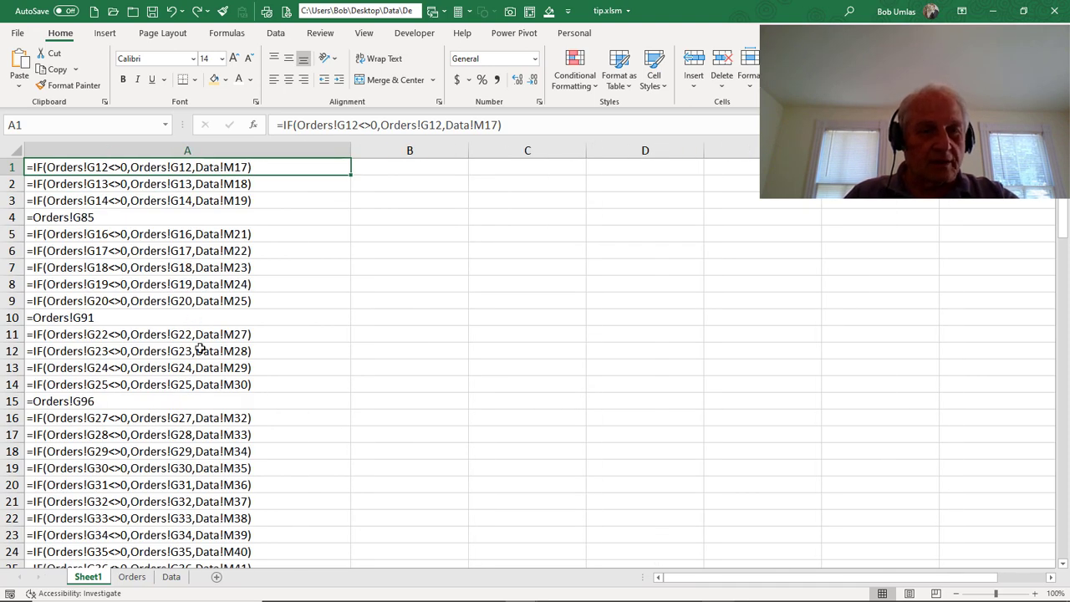
pyautogui.hotkey('ctrl', '`')
pyautogui.hotkey('ctrl', '`')
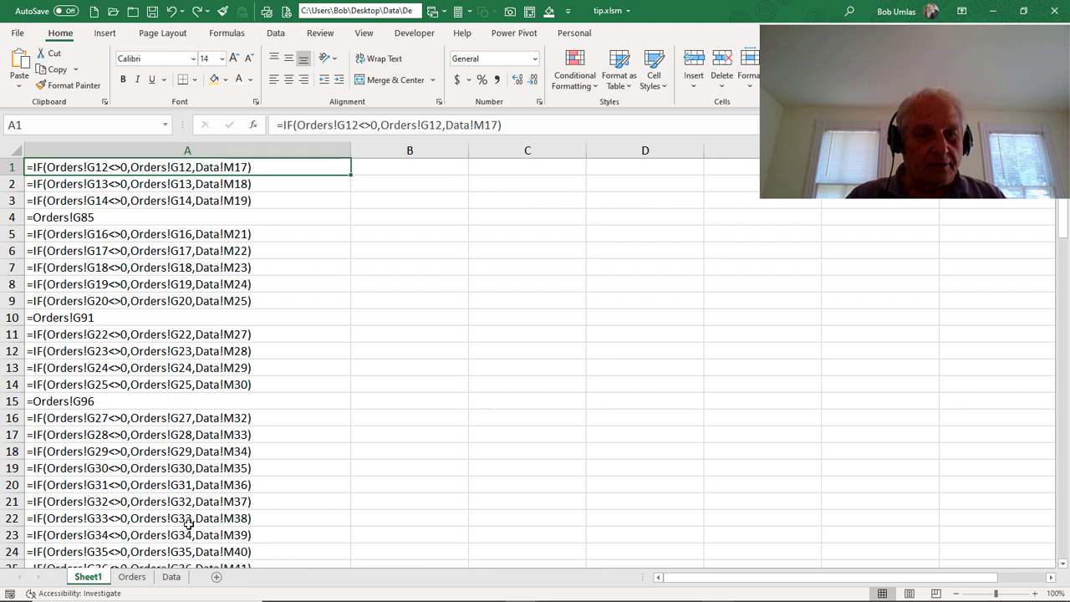
# - Add a blank worksheet after Sheet1 and replace every Data with Sheet4 in Sheet1's formulas
pyautogui.click(215, 578)
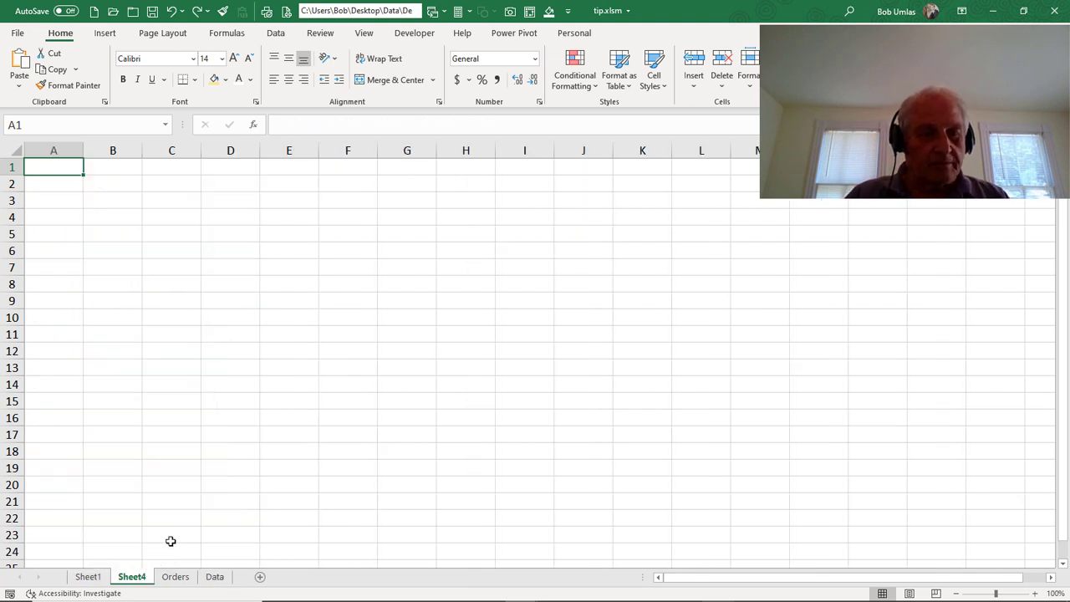
pyautogui.click(88, 579)
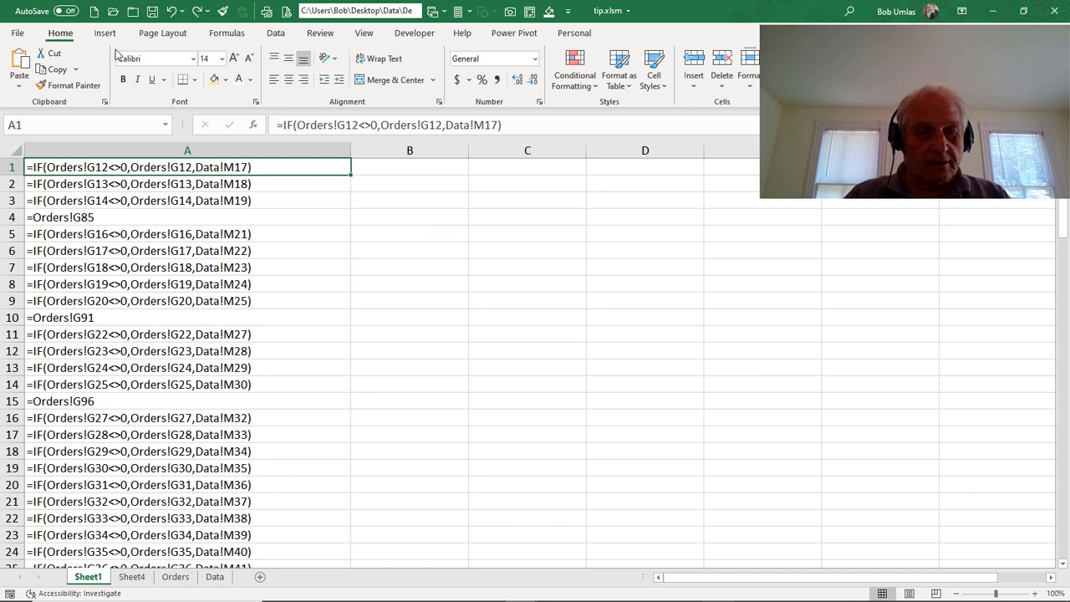
pyautogui.hotkey('ctrl', 'h')
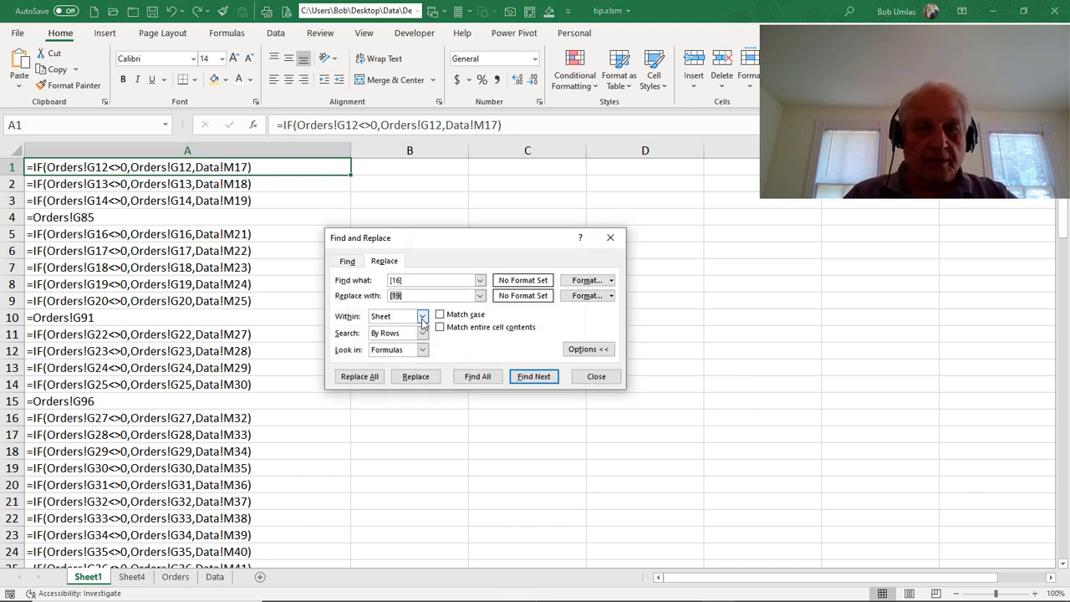
pyautogui.moveTo(416, 281); pyautogui.dragTo(340, 278)
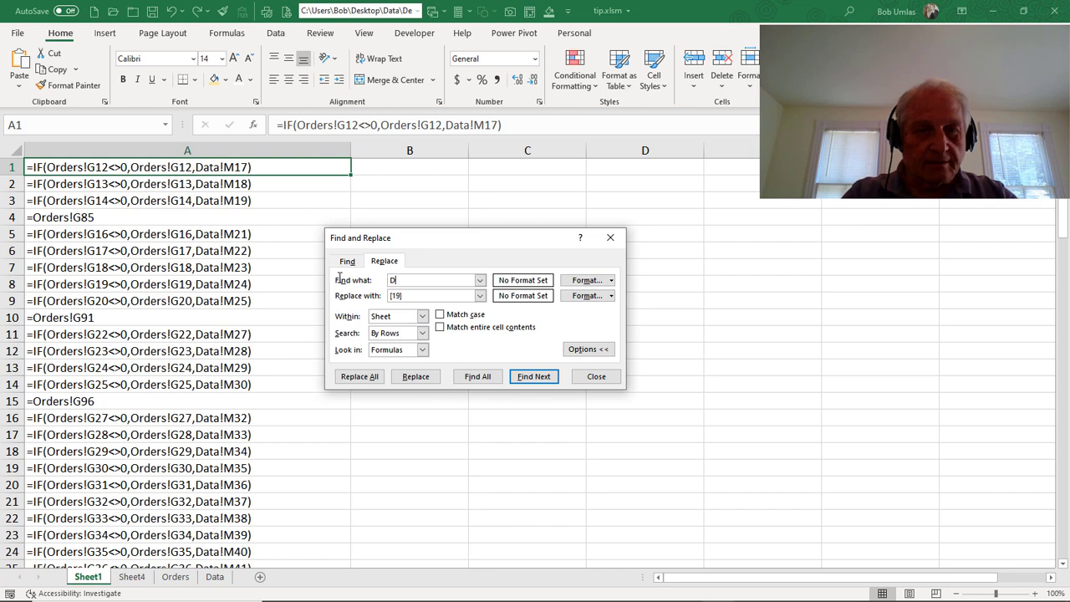
pyautogui.write('Sheet4')
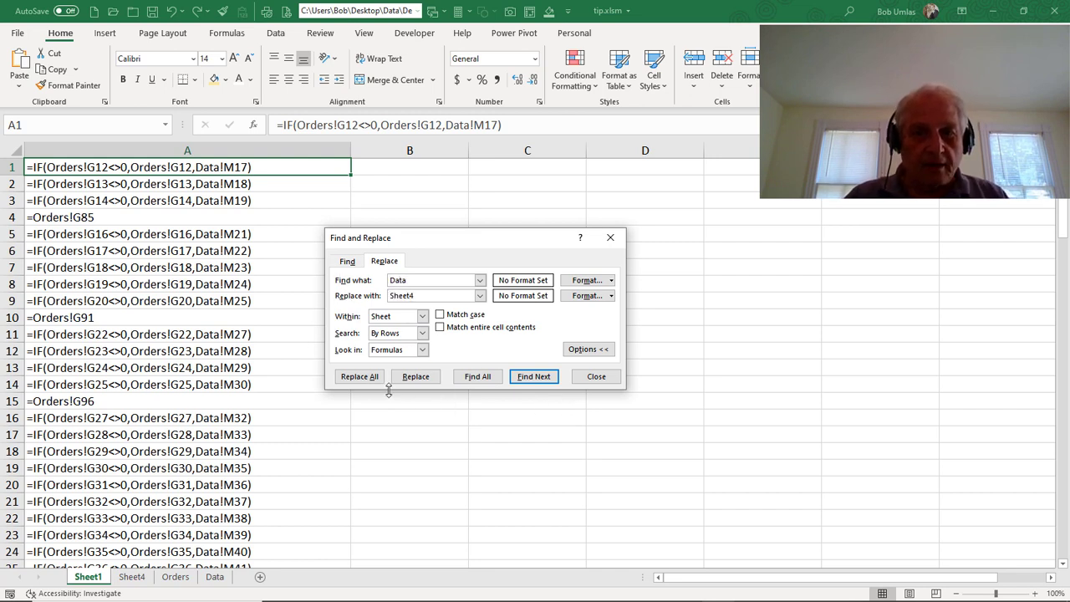
pyautogui.click(361, 377)
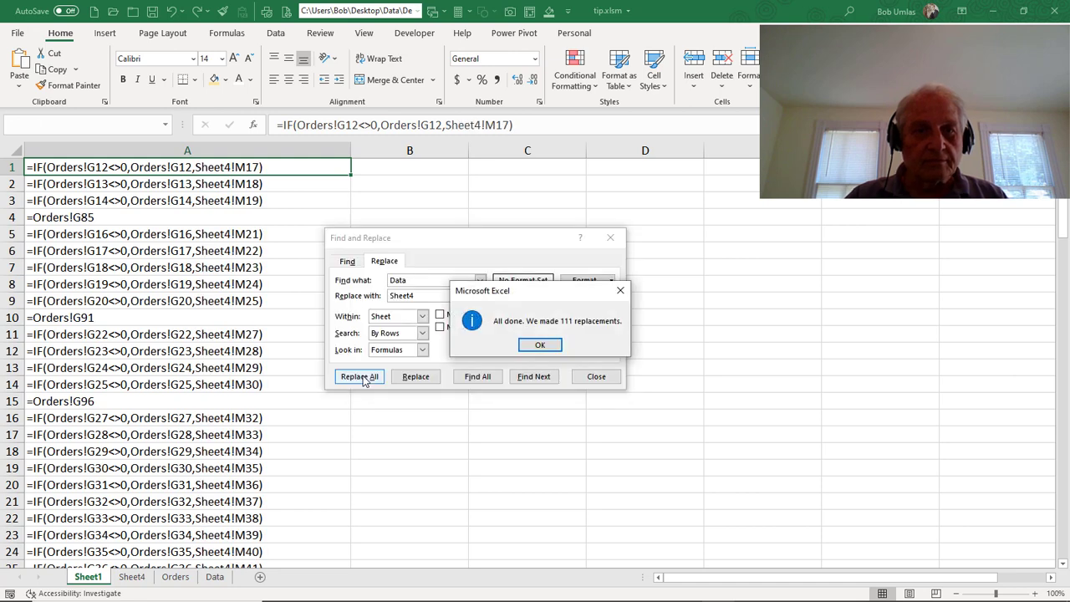
pyautogui.click(539, 345)
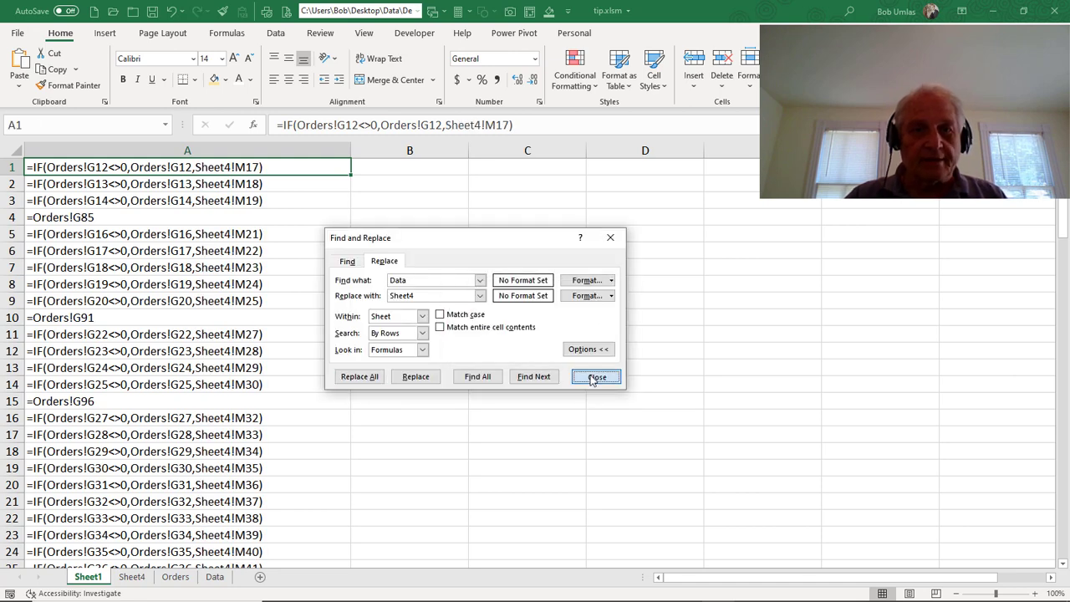
pyautogui.click(596, 377)
# - Insert three cells at A1:A3 on Sheet4, shifting cells down, and check the Sheet4 references in Sheet1's column A
pyautogui.click(132, 576)
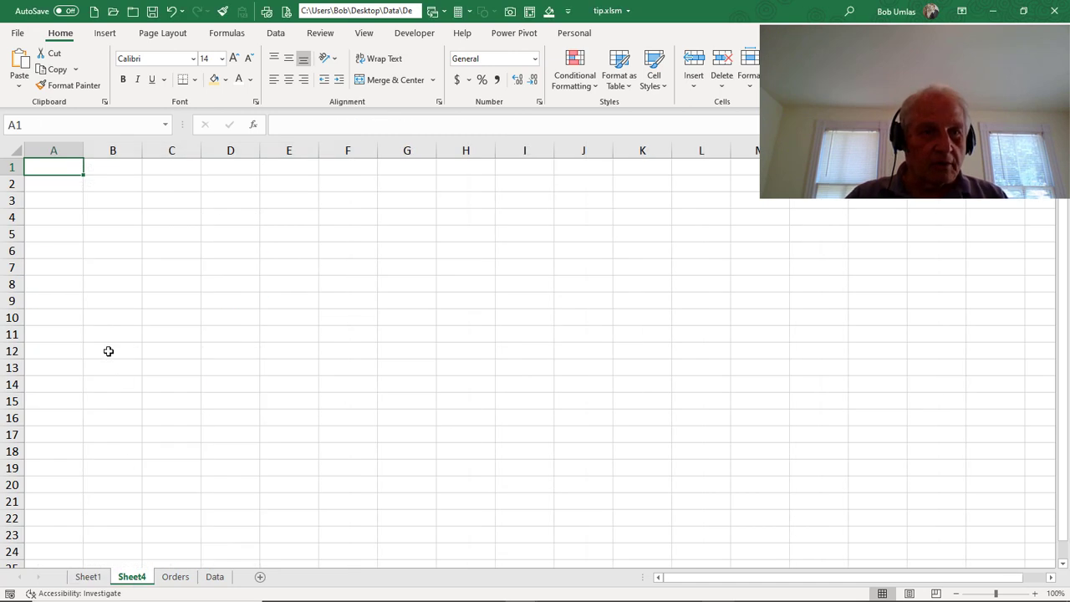
pyautogui.moveTo(51, 167); pyautogui.dragTo(50, 207)
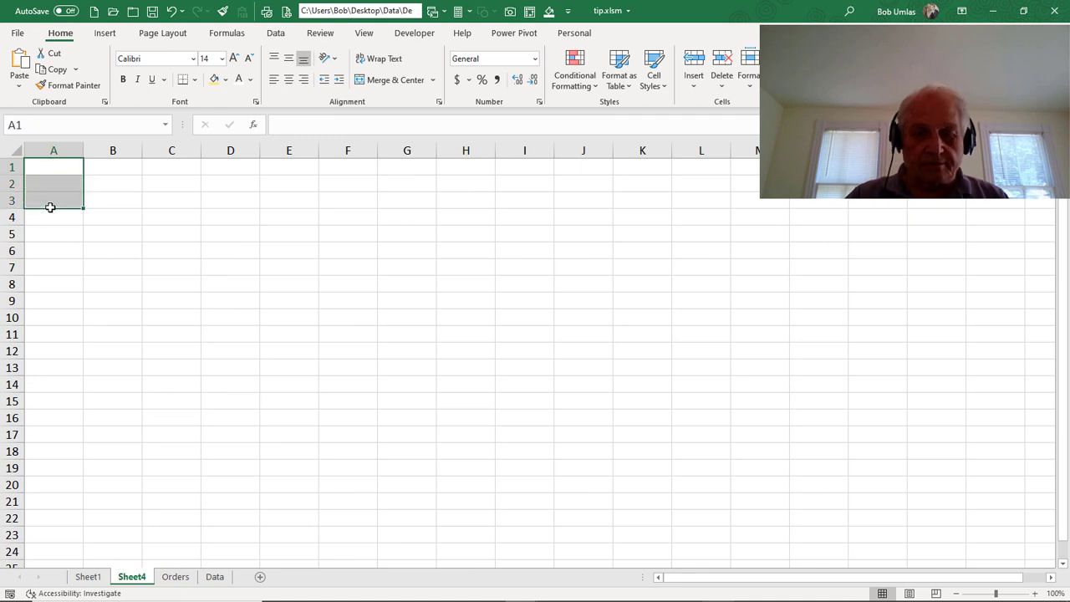
pyautogui.hotkey('ctrl', 'shift', '+')
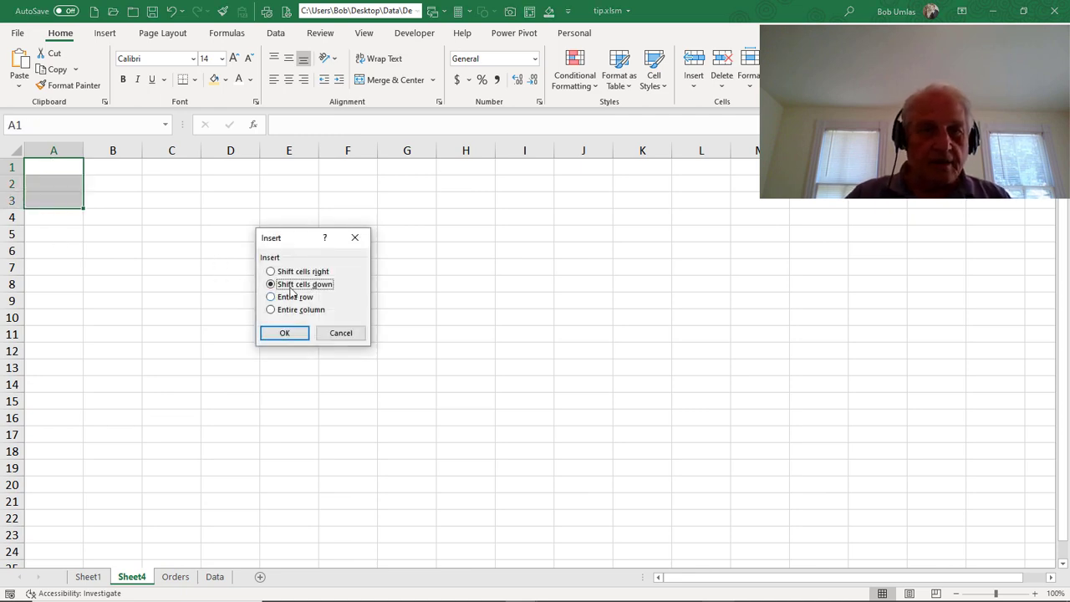
pyautogui.click(285, 335)
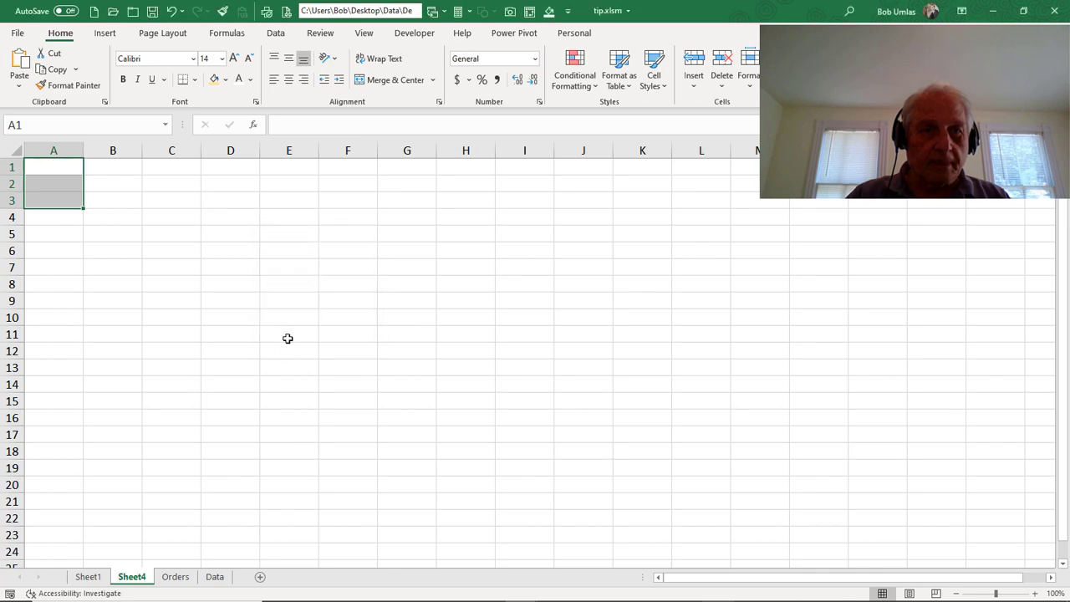
pyautogui.click(89, 575)
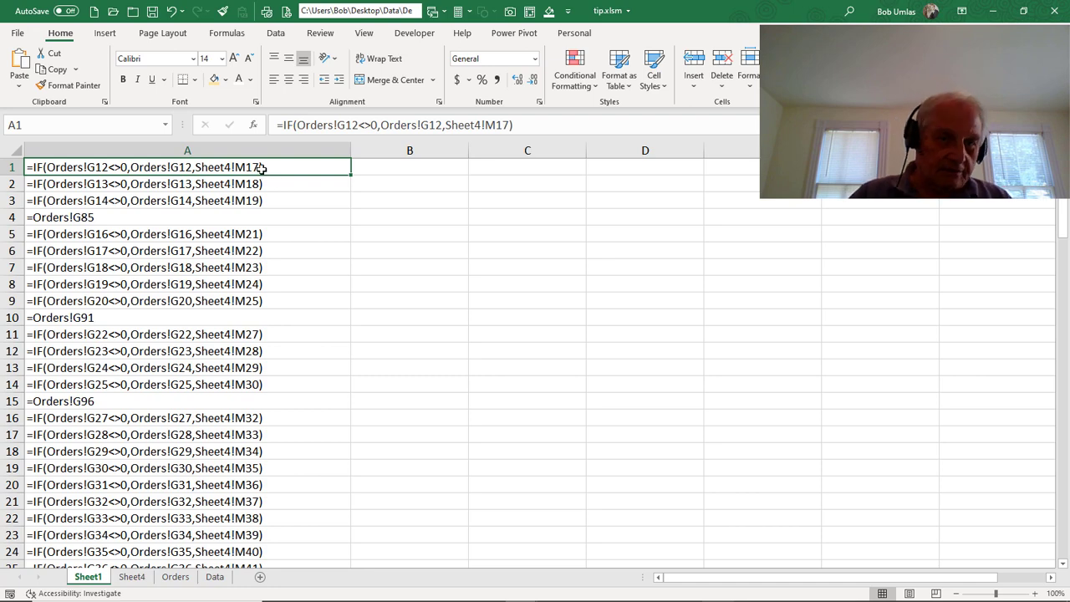
pyautogui.click(131, 577)
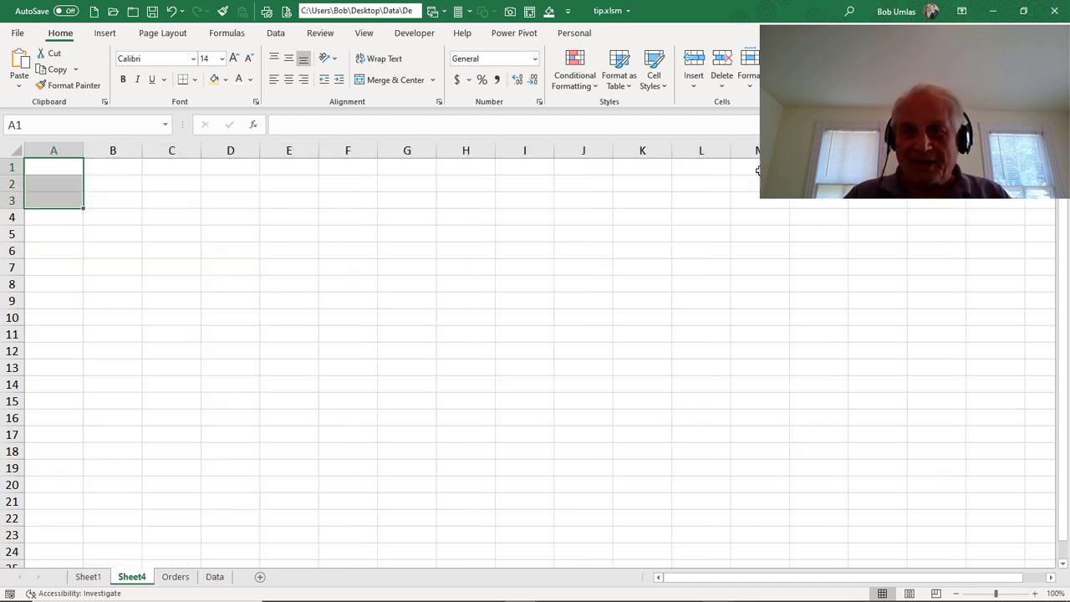
# - Insert three cells at M1:M3 on Sheet4, shifting cells down, and check the references in Sheet1's column A
pyautogui.moveTo(758, 169); pyautogui.dragTo(754, 200)
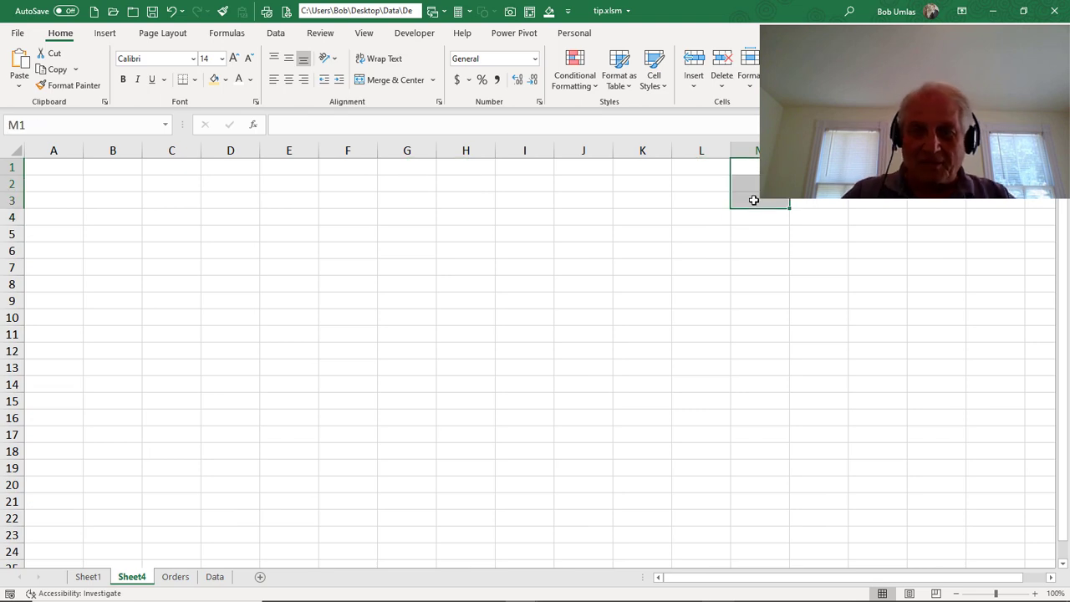
pyautogui.hotkey('ctrl', 'shift', '=')
pyautogui.click(279, 334)
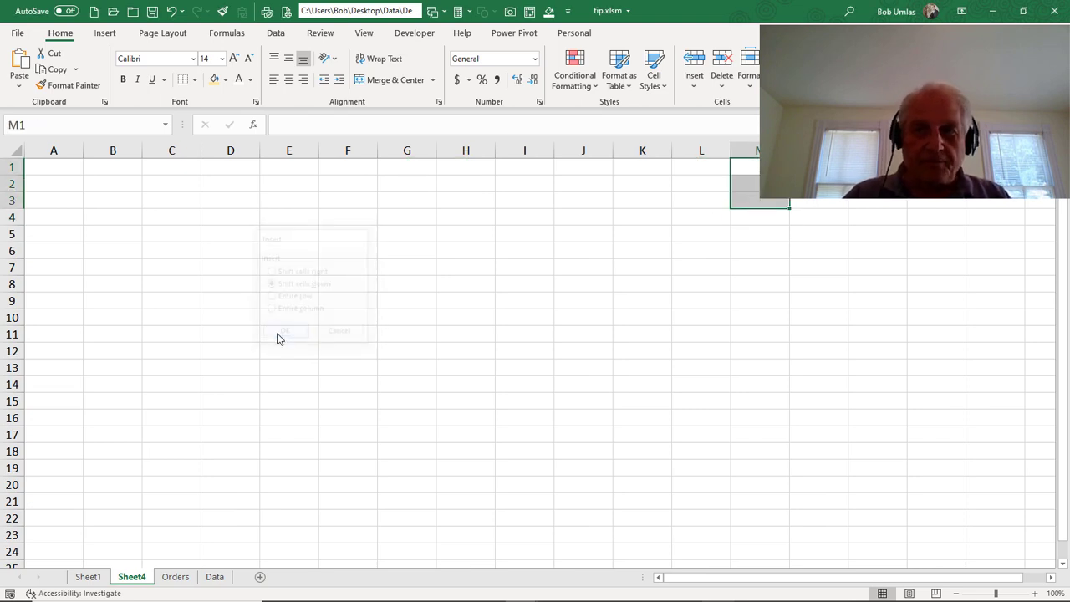
pyautogui.click(88, 577)
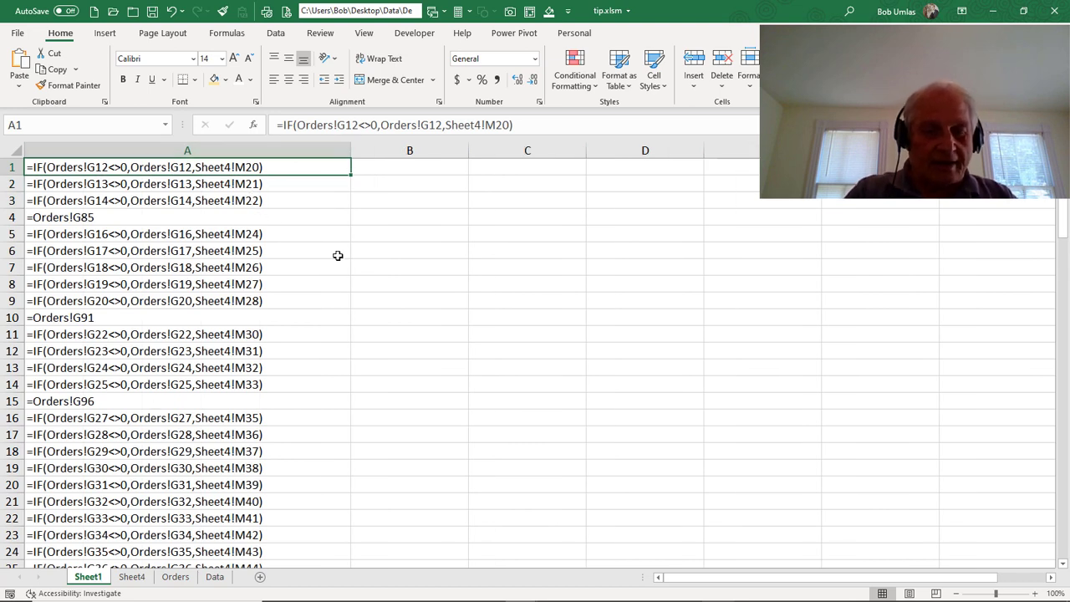
# - Replace every Sheet4 with Data in Sheet1's formulas and switch the sheet back to showing values
pyautogui.hotkey('ctrl', 'h')
pyautogui.write('Sheet4')
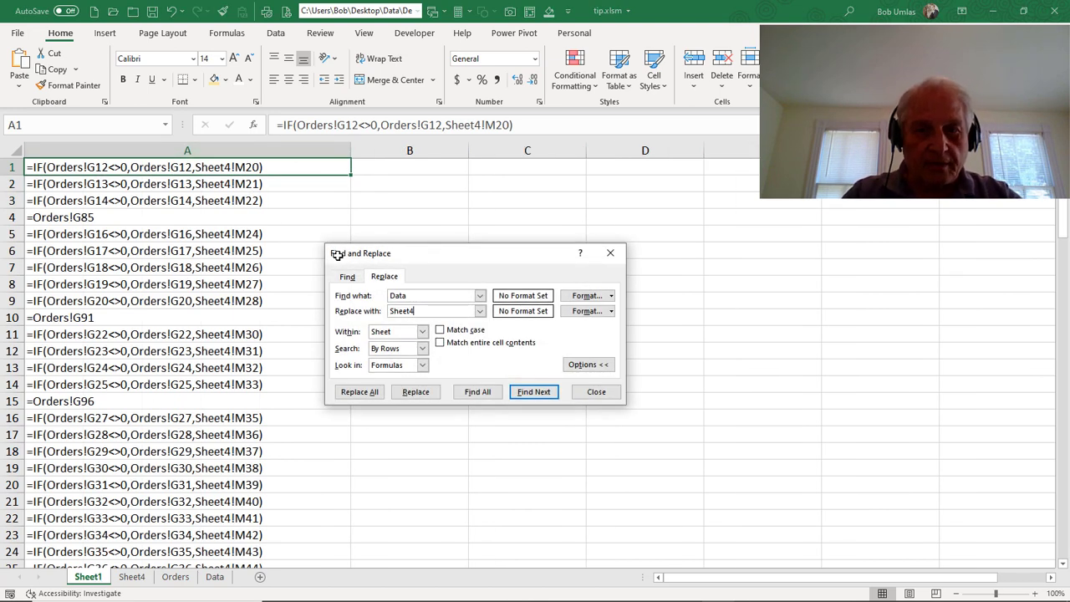
pyautogui.hotkey('shift', 'Tab')
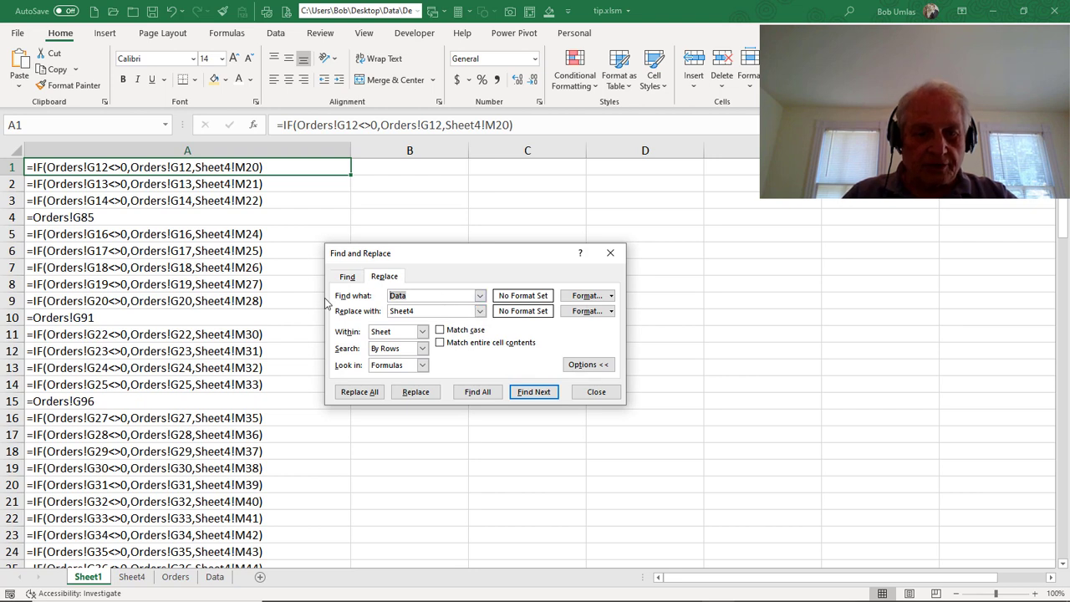
pyautogui.press('Tab')
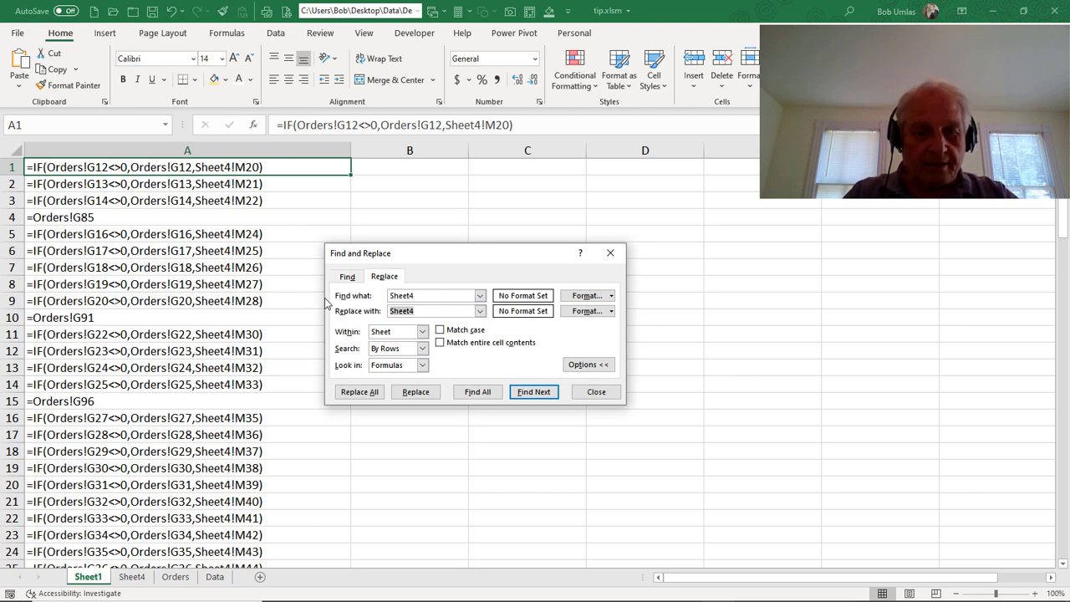
pyautogui.write('Data')
pyautogui.click(358, 392)
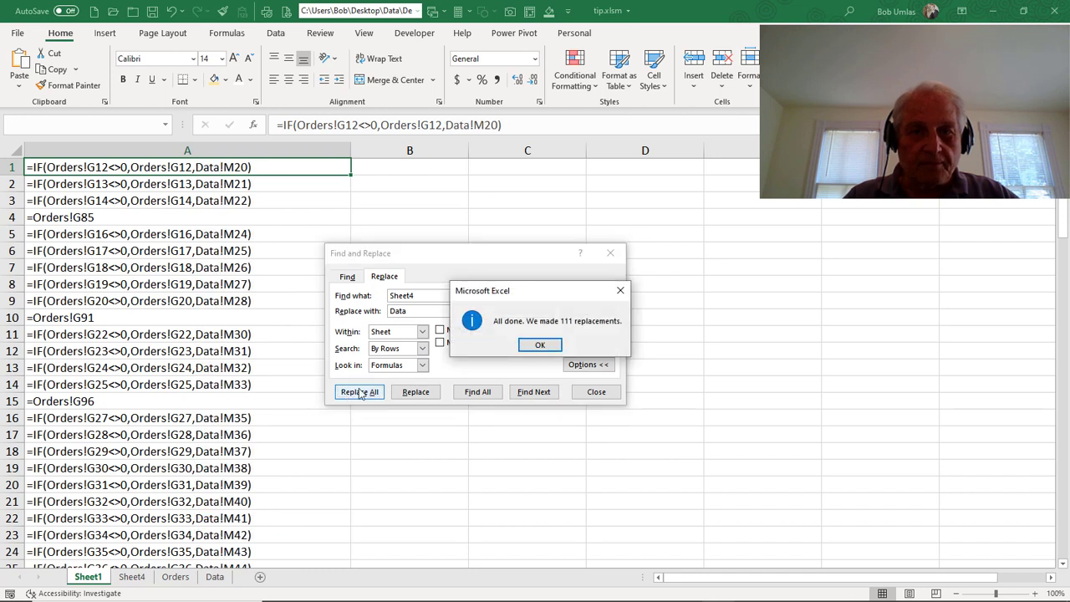
pyautogui.click(542, 345)
pyautogui.click(597, 392)
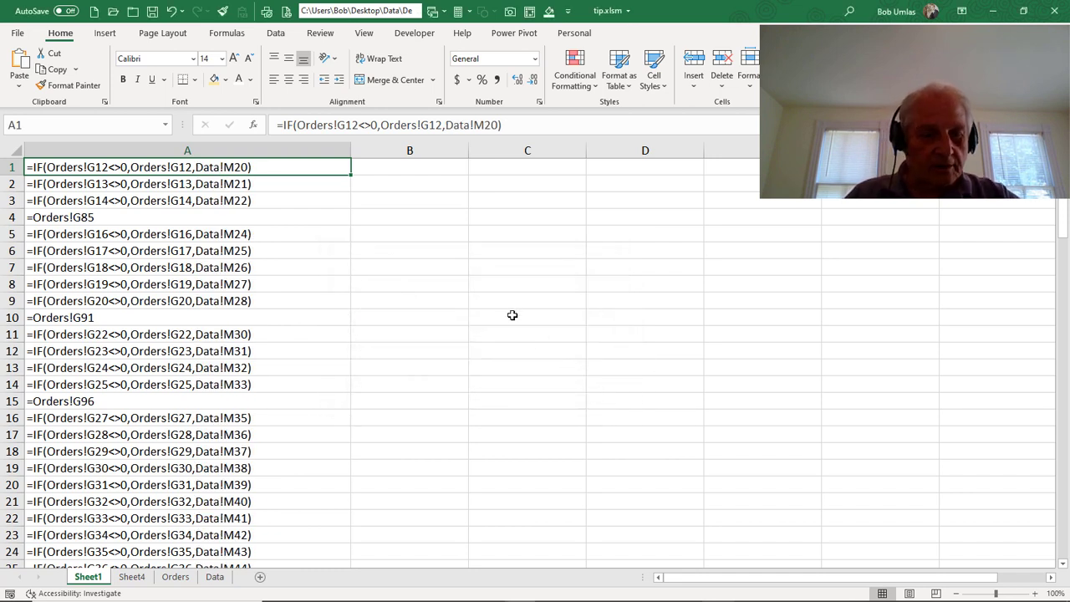
pyautogui.hotkey('ctrl', '`')
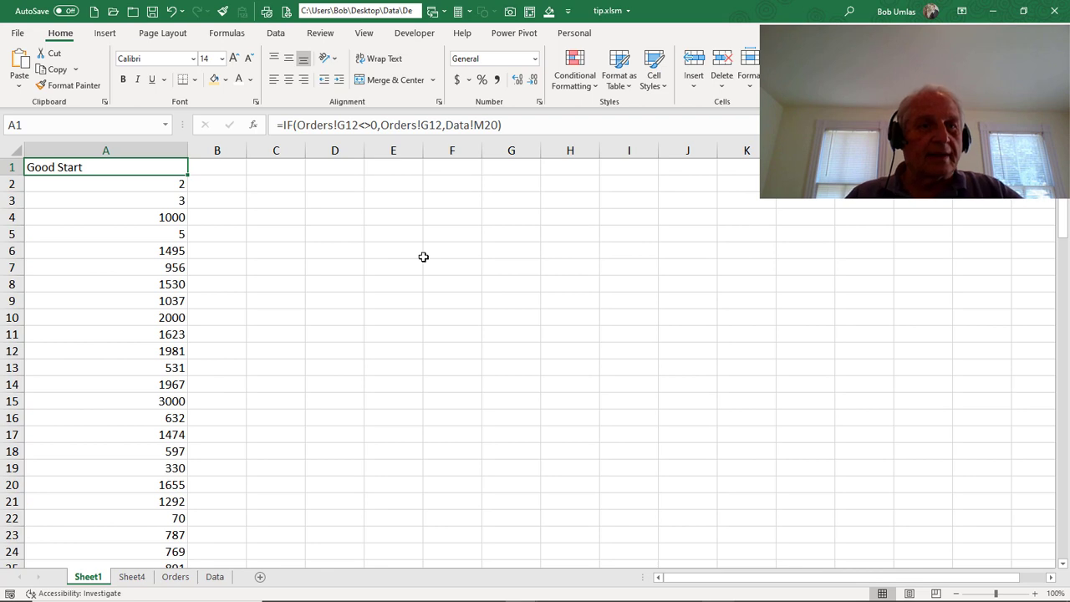